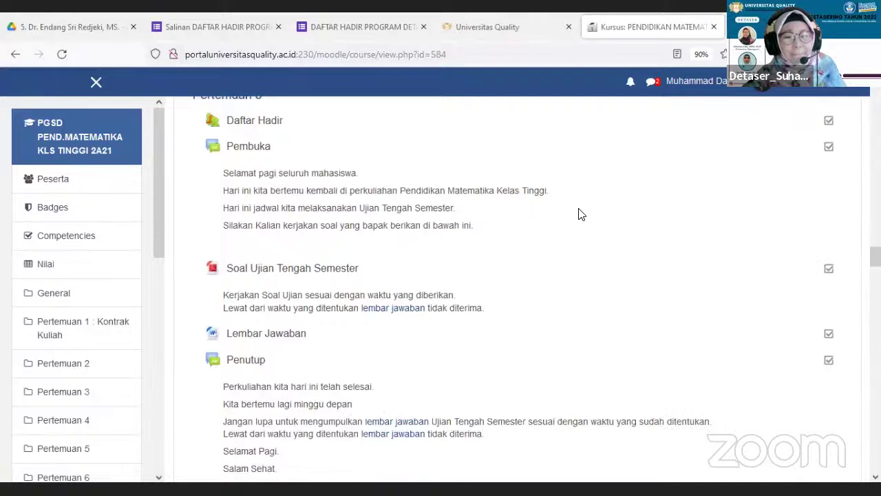
Leave the Pendidikan Matematika Kelas Tinggi 2A21 course and return to the e-learning dashboard (Dasbor).
scroll(578, 214, "up", 2)
scroll(579, 214, "down", 4)
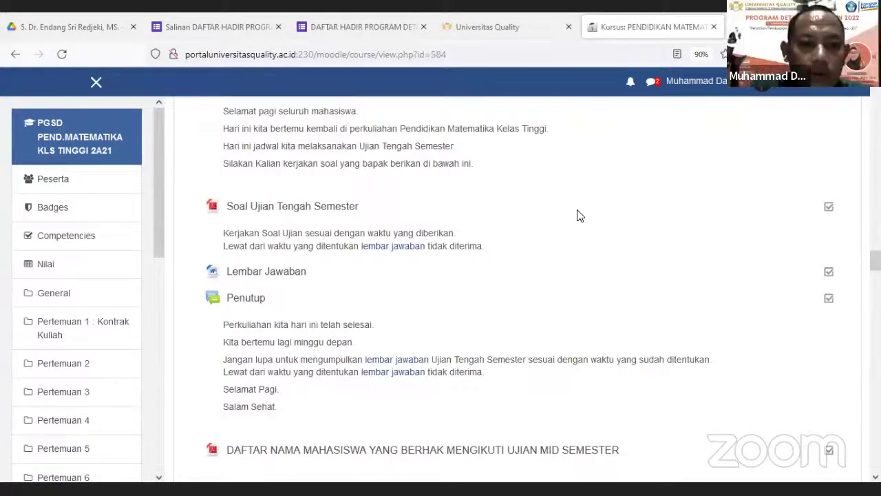
scroll(578, 215, "up", 4)
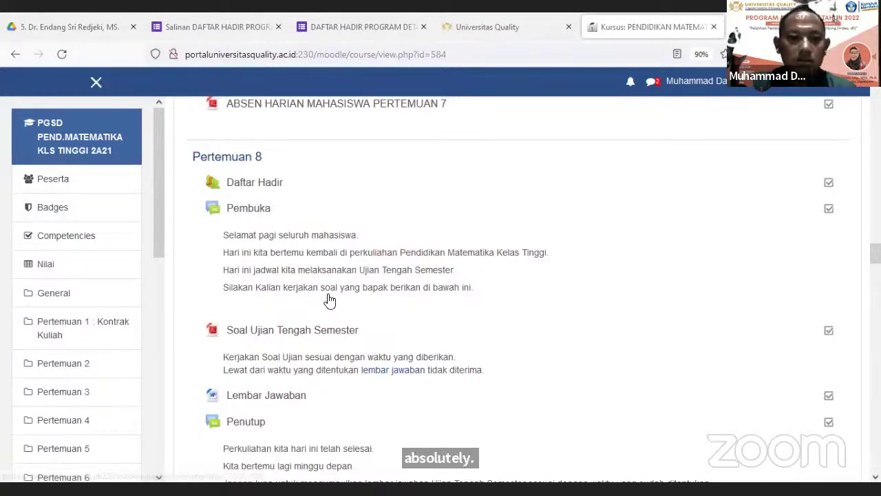
scroll(197, 200, "up", 3)
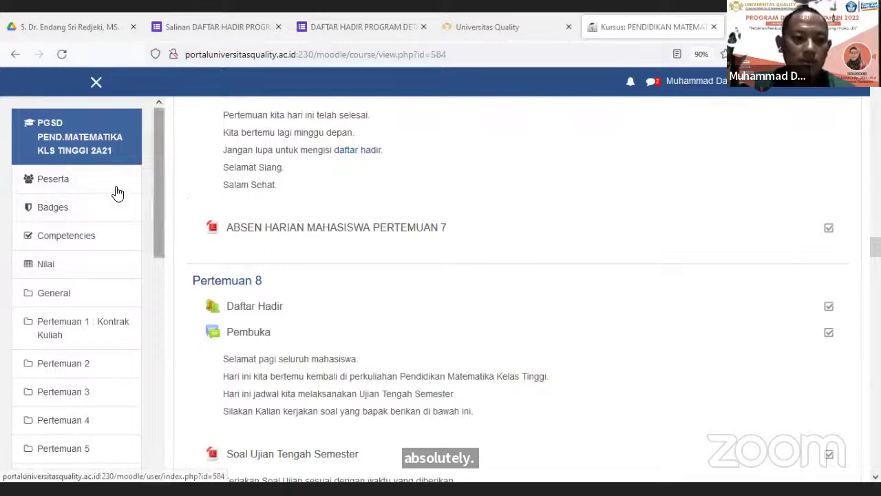
scroll(278, 231, "up", 15)
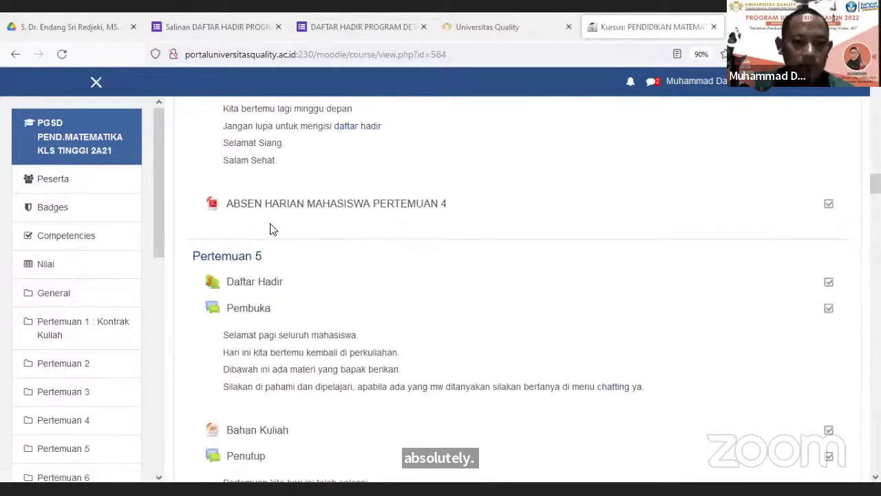
scroll(268, 225, "up", 10)
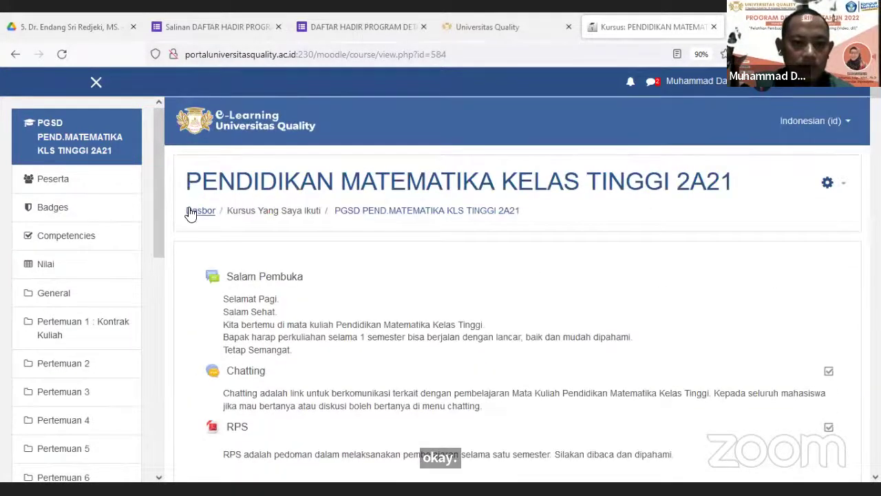
left_click(191, 212)
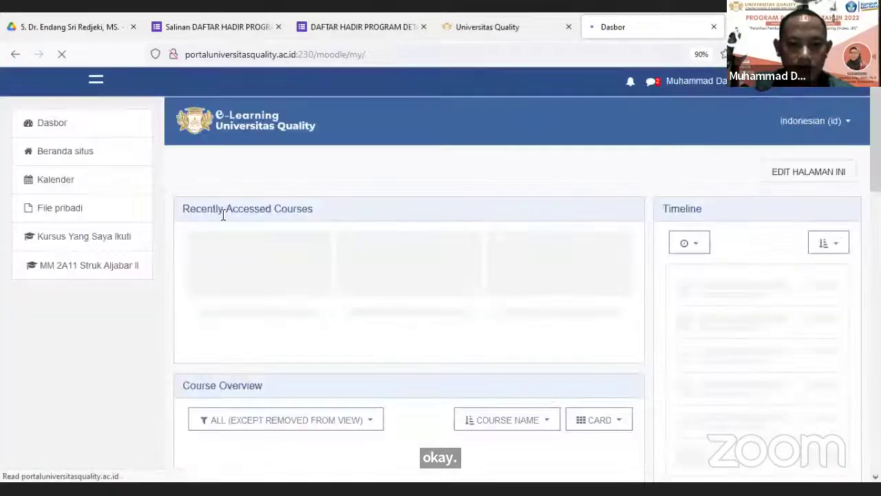
Find the STATISTIK PENDIDIKAN 2A24 PGSD course in the course overview and open it.
scroll(230, 286, "down", 5)
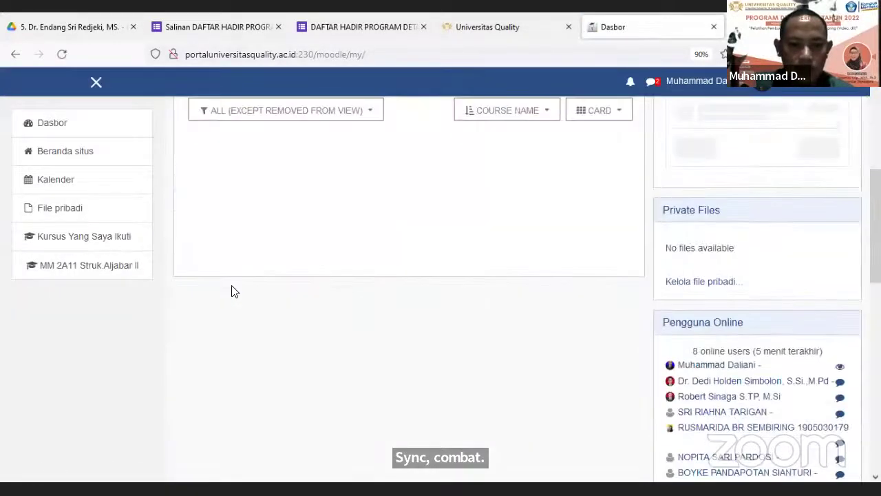
scroll(275, 193, "up", 1)
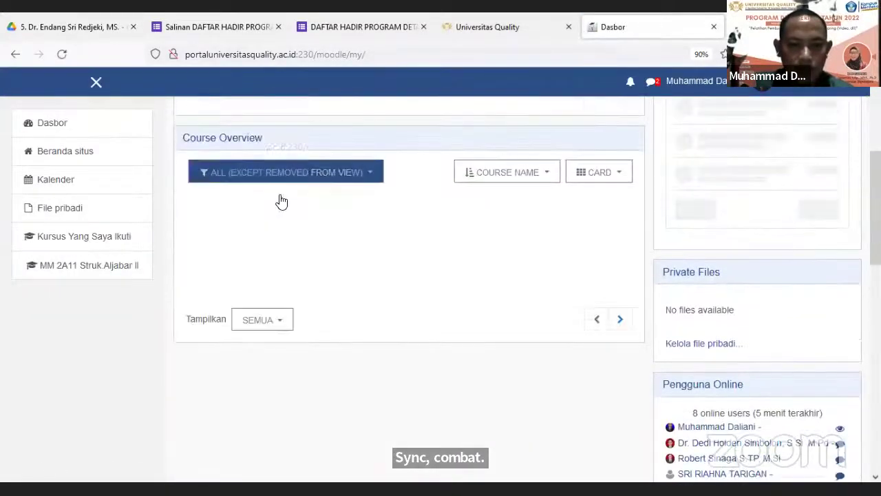
scroll(278, 251, "down", 4)
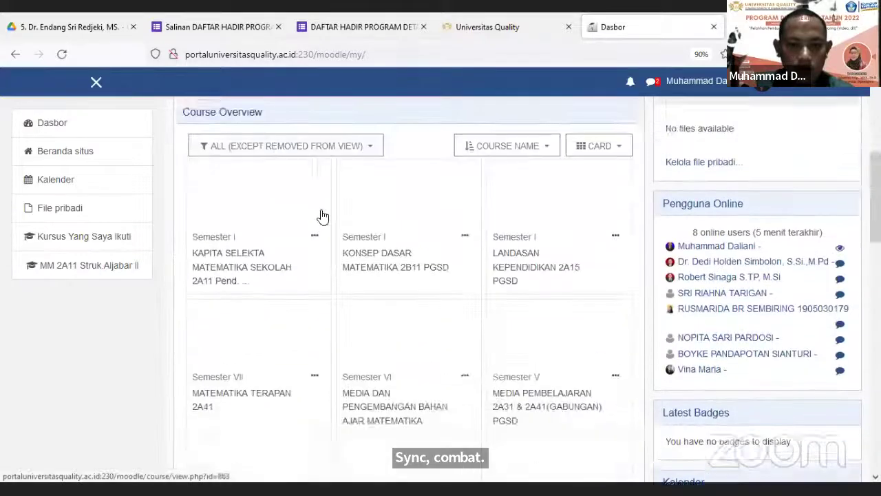
scroll(337, 248, "up", 2)
scroll(468, 313, "down", 6)
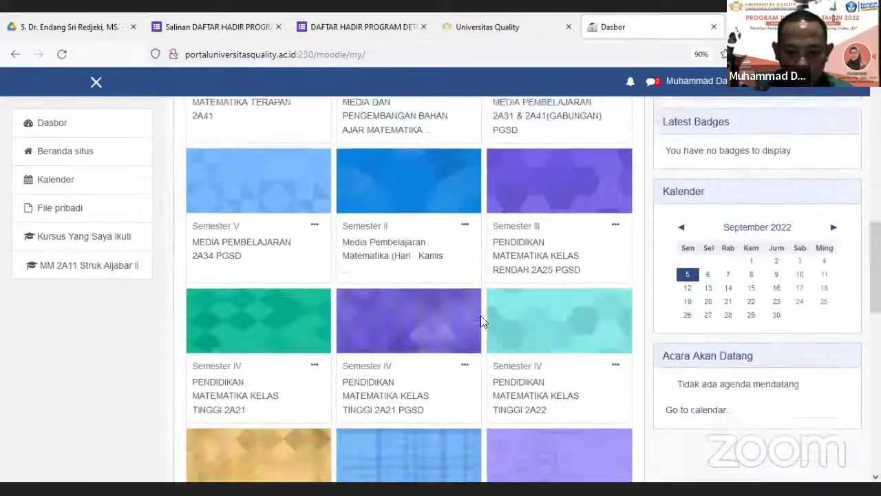
scroll(480, 317, "down", 8)
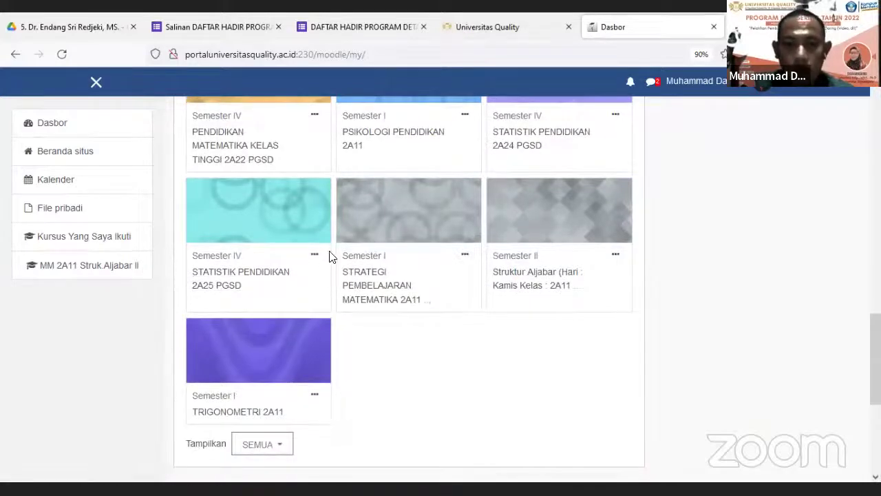
left_click(517, 147)
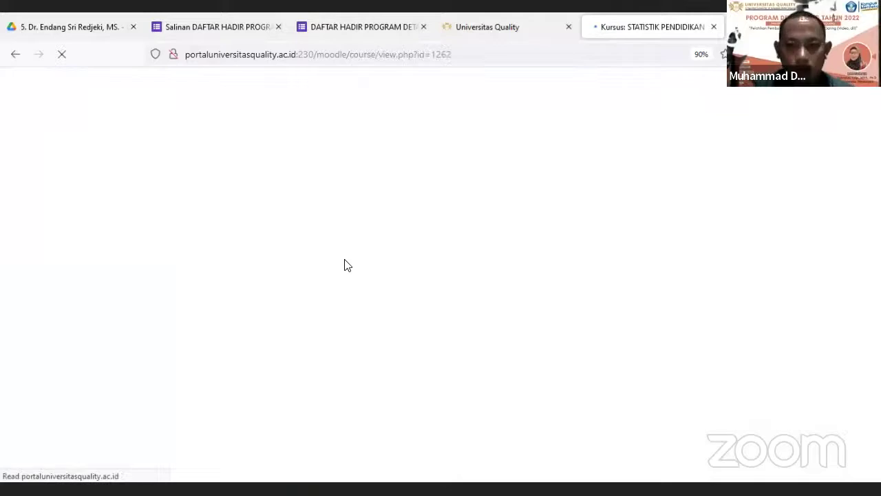
Open the Ujian Tengah Semester assignment in the Pertemuan 8 section of the course.
scroll(352, 267, "down", 10)
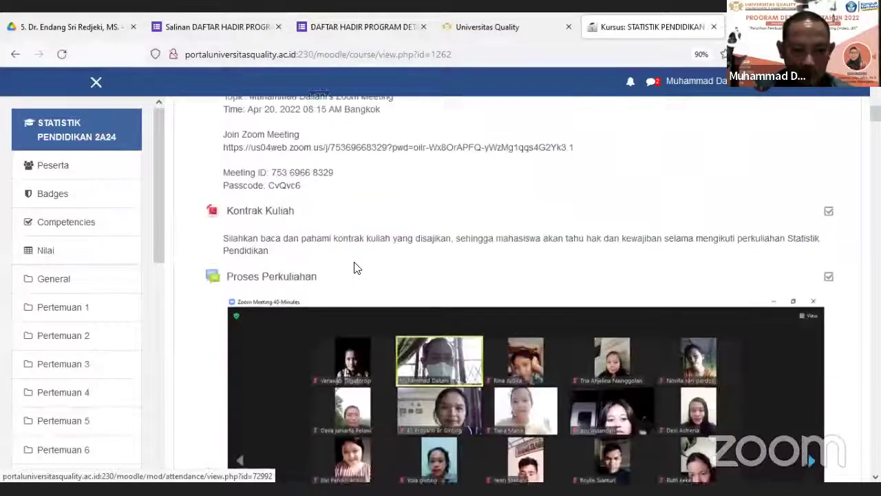
scroll(354, 267, "down", 15)
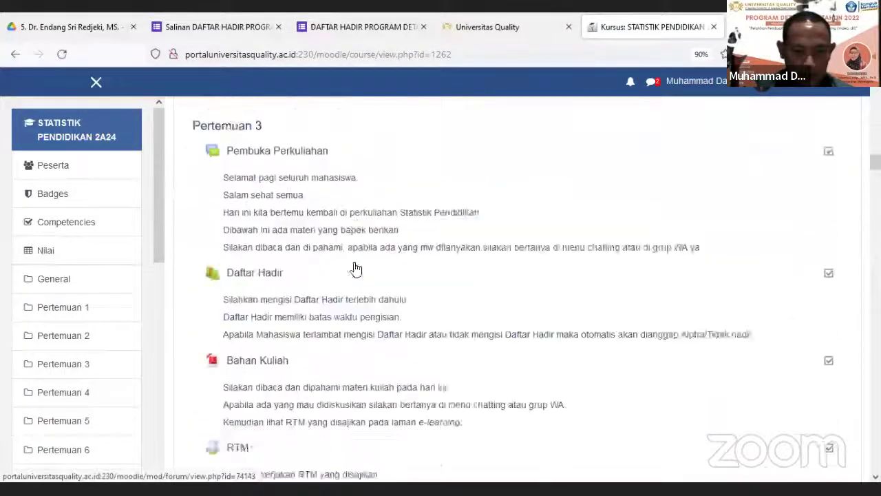
scroll(355, 267, "down", 15)
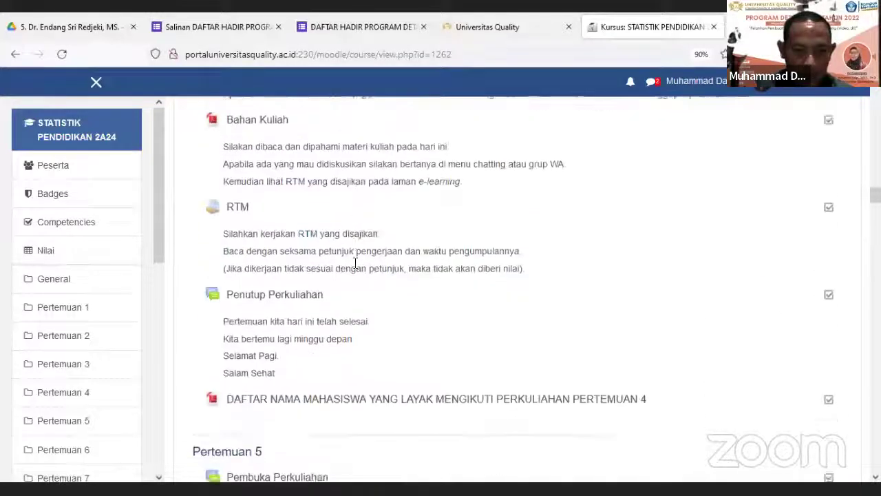
scroll(355, 265, "down", 15)
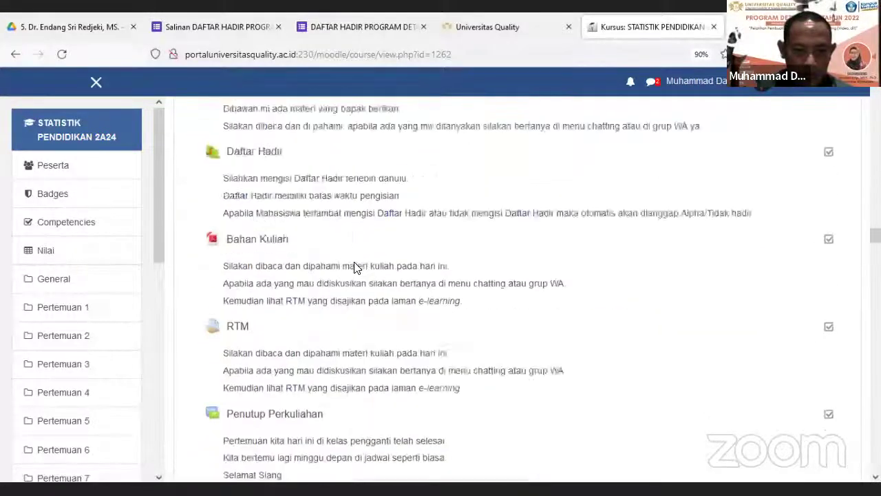
scroll(355, 267, "down", 15)
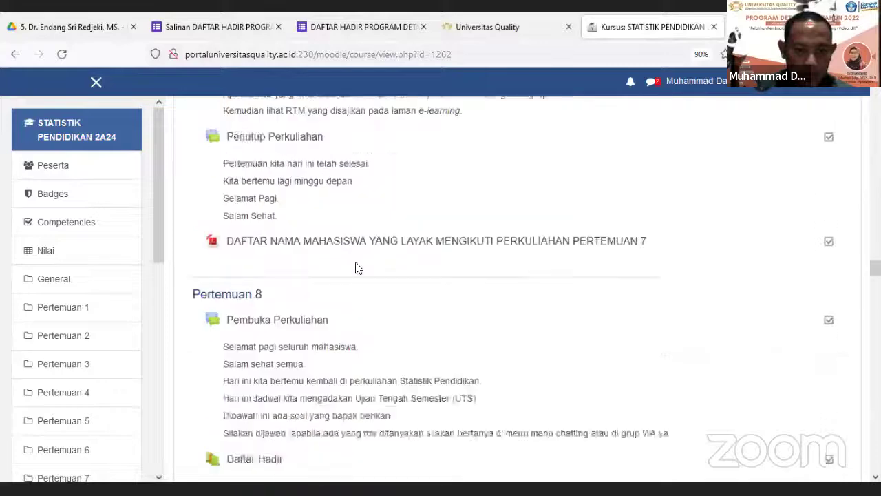
scroll(356, 267, "down", 8)
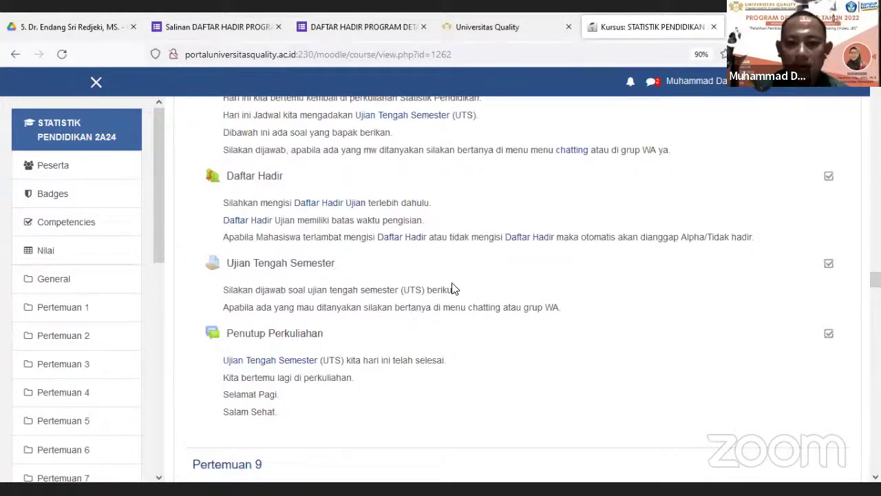
left_click(271, 267)
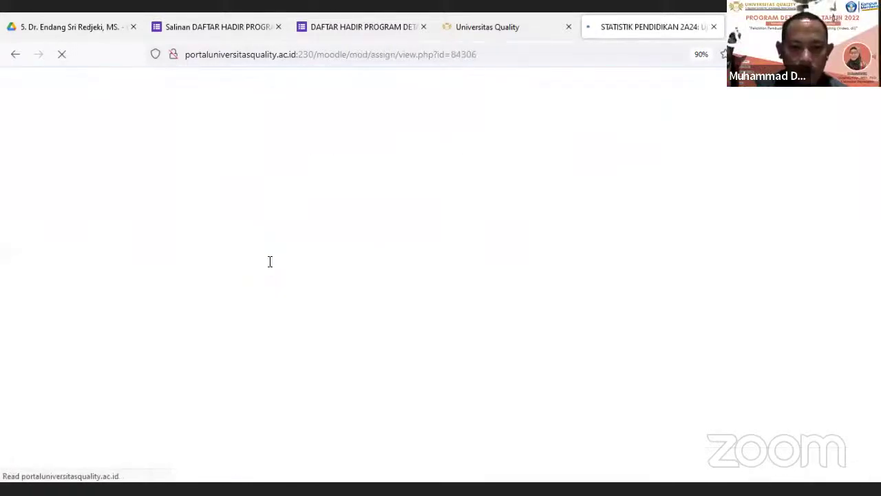
Check the midterm assignment's question file and grading summary, and open the list of all submissions.
scroll(411, 258, "down", 4)
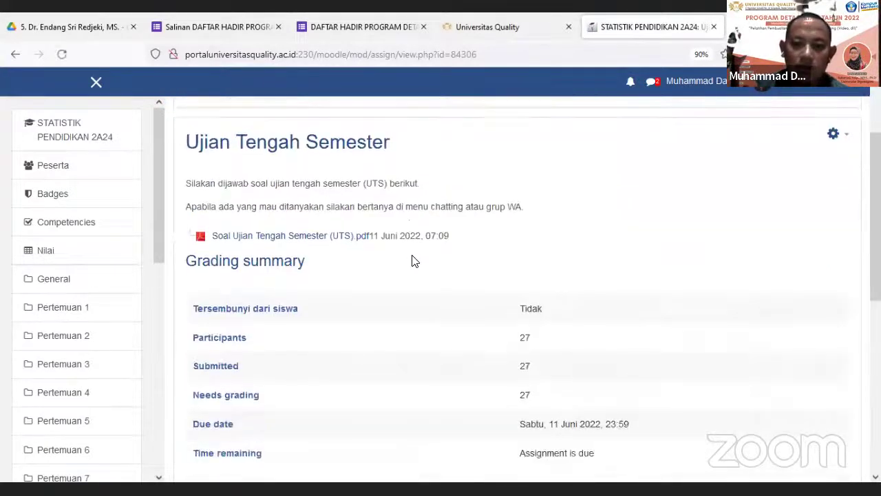
scroll(344, 187, "up", 2)
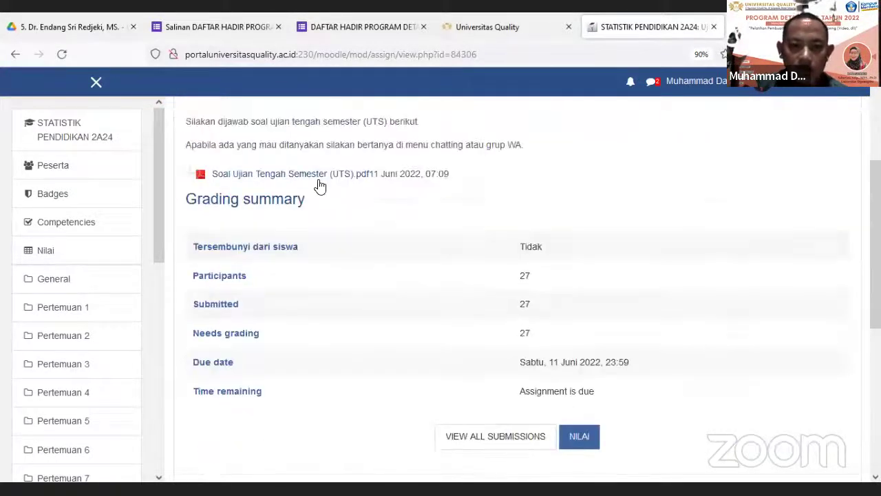
scroll(543, 223, "down", 1)
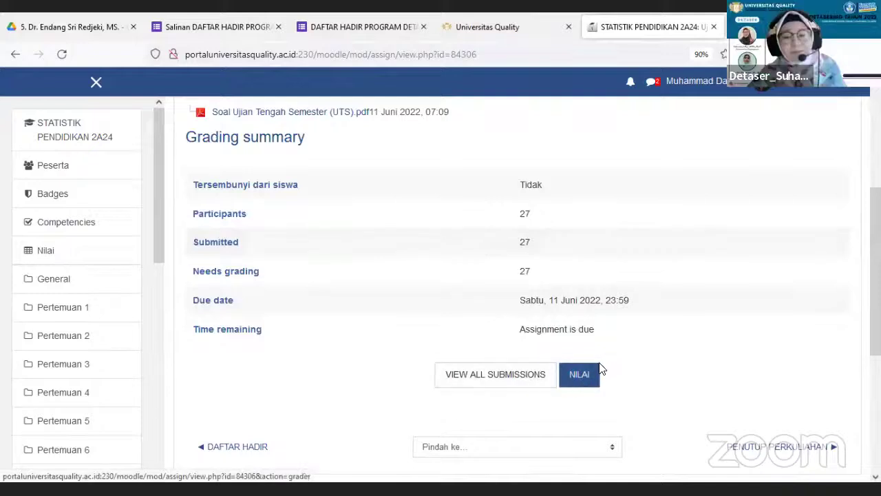
left_click(500, 382)
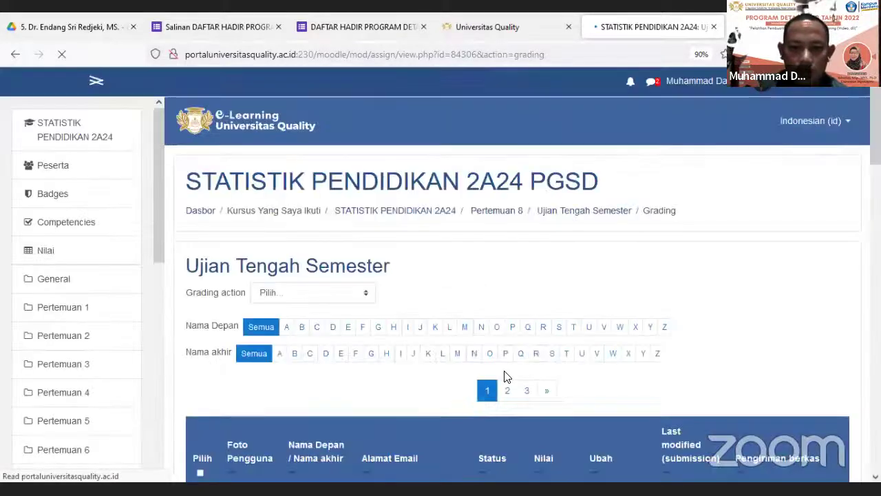
Examine the first page of midterm submissions, including each student's grading status, submission time and submitted files.
scroll(630, 295, "down", 4)
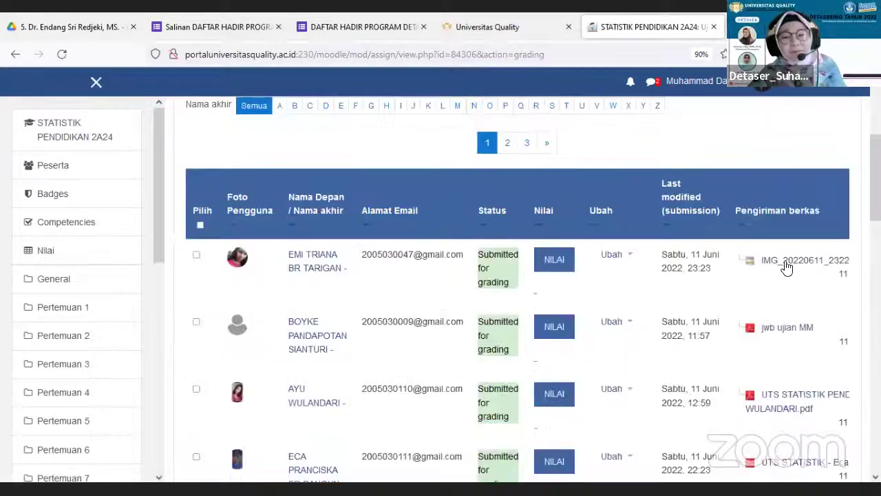
scroll(778, 289, "down", 1)
scroll(768, 314, "down", 1)
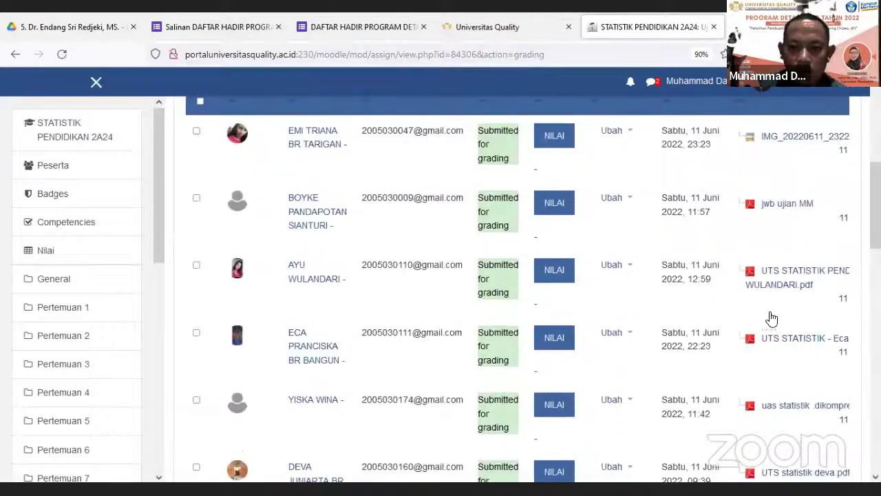
scroll(794, 332, "down", 1)
scroll(795, 333, "down", 1)
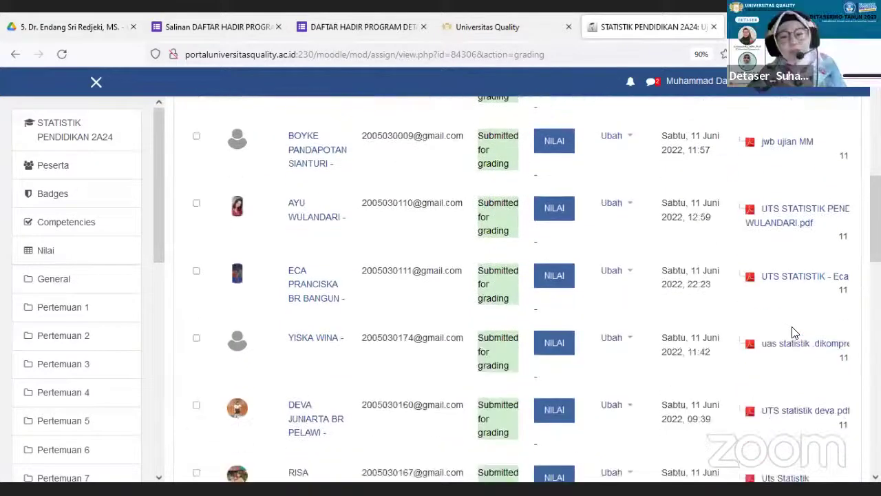
scroll(794, 332, "down", 2)
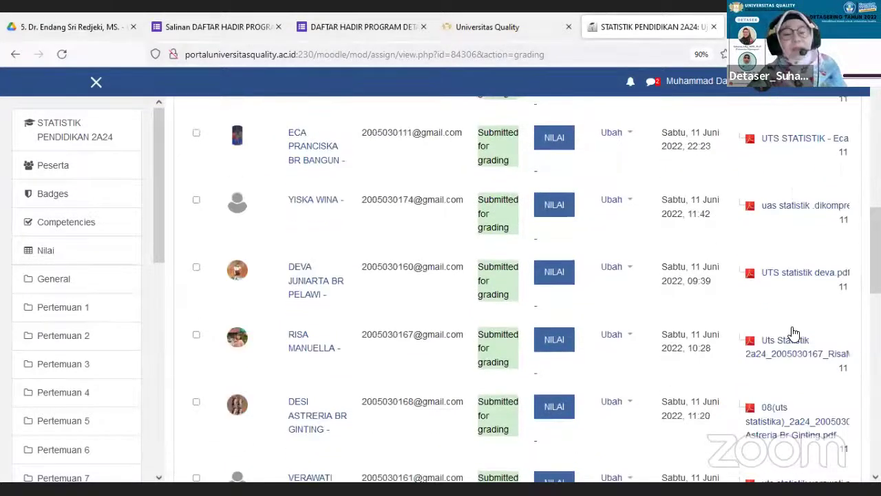
scroll(793, 333, "down", 3)
scroll(793, 333, "down", 1)
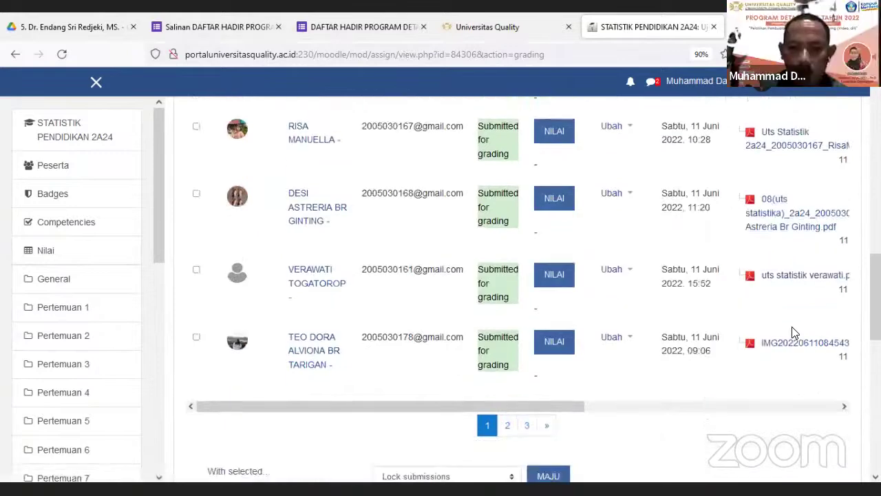
scroll(793, 333, "down", 2)
scroll(793, 333, "up", 1)
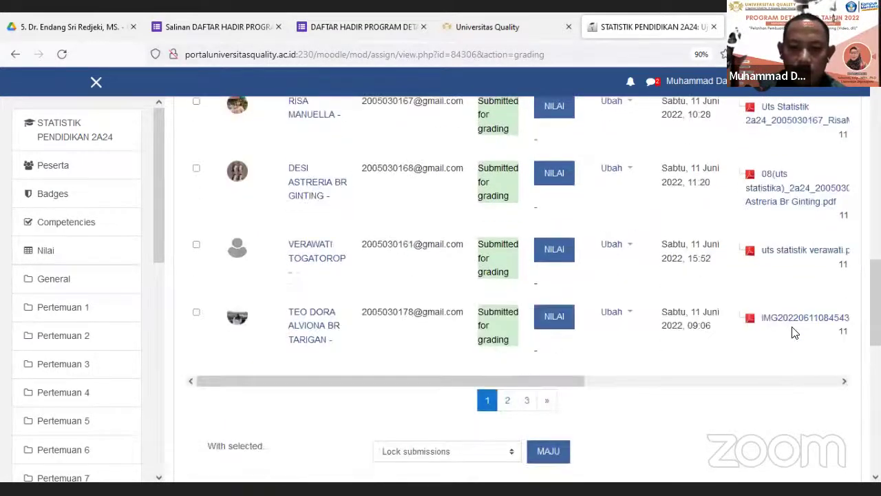
scroll(783, 329, "up", 1)
scroll(778, 323, "up", 1)
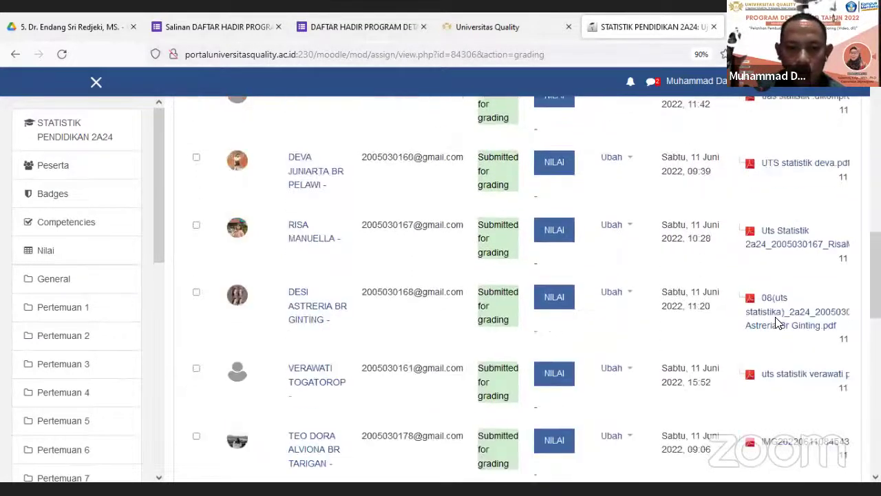
scroll(778, 322, "up", 1)
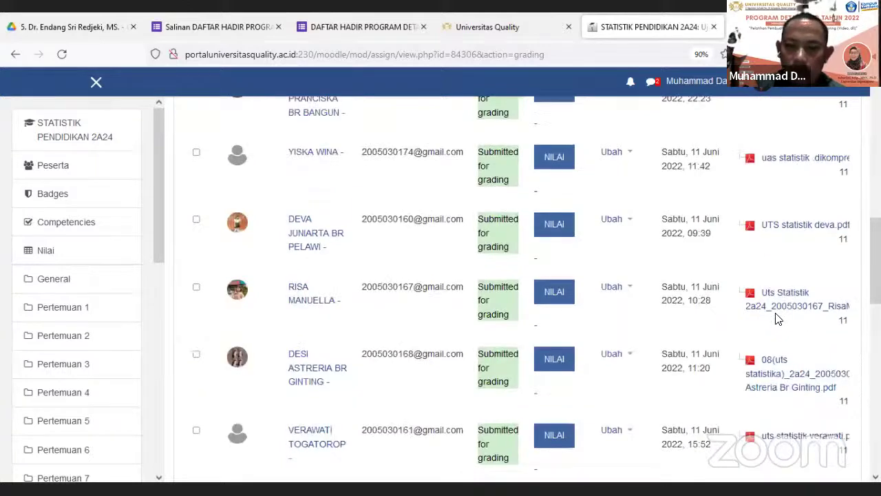
scroll(774, 313, "up", 3)
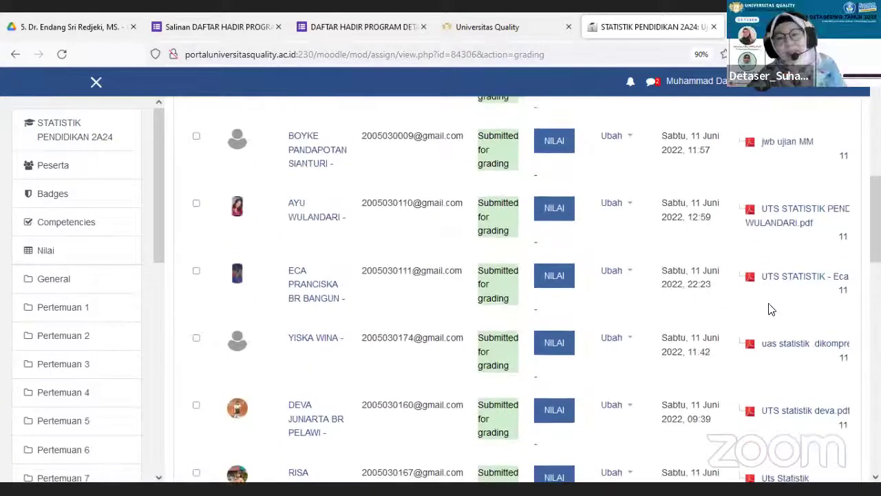
scroll(771, 309, "up", 3)
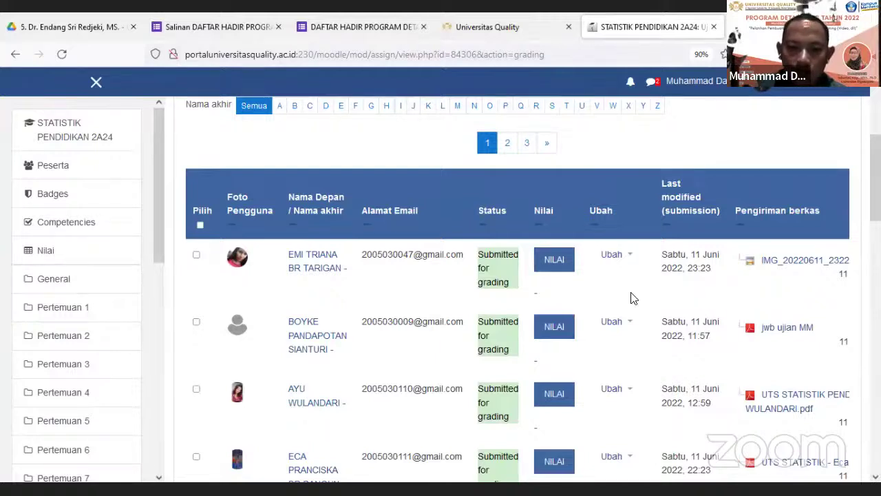
scroll(634, 297, "up", 1)
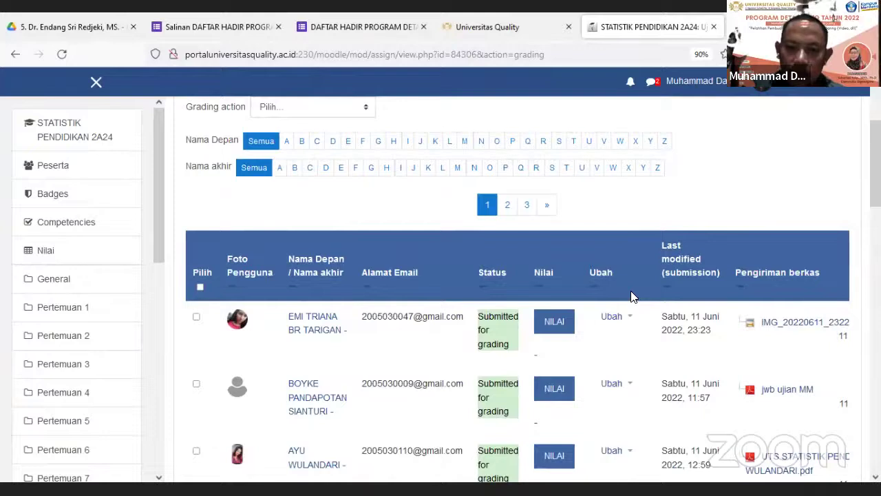
scroll(632, 293, "up", 1)
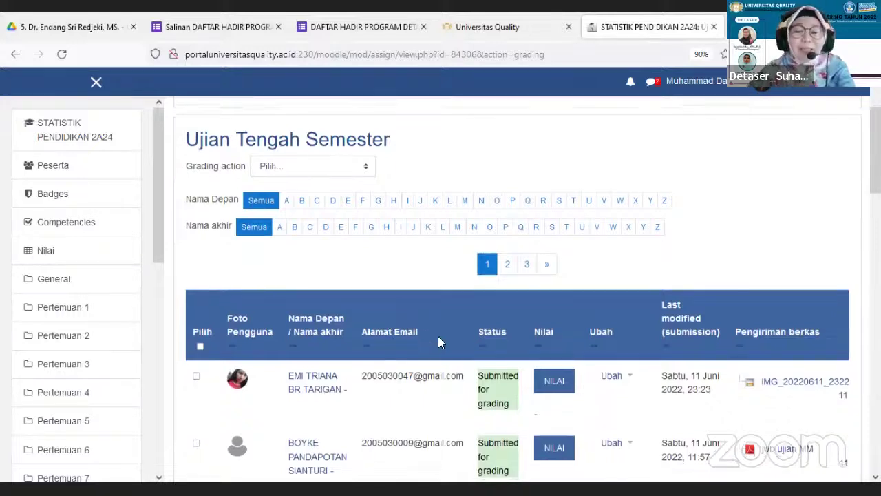
Leave the submissions list for the Ujian Tengah Semester assignment page and return to the Pertemuan 8 section of the course.
scroll(437, 336, "down", 1)
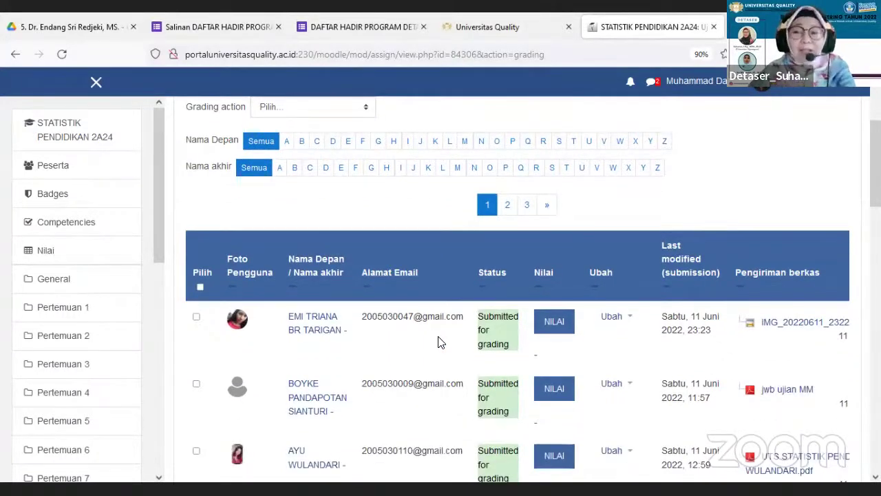
scroll(440, 343, "down", 1)
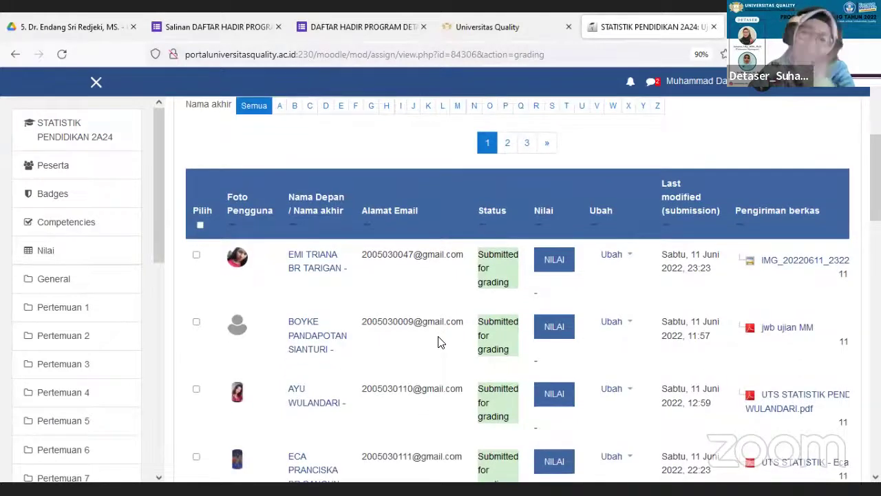
scroll(445, 320, "up", 4)
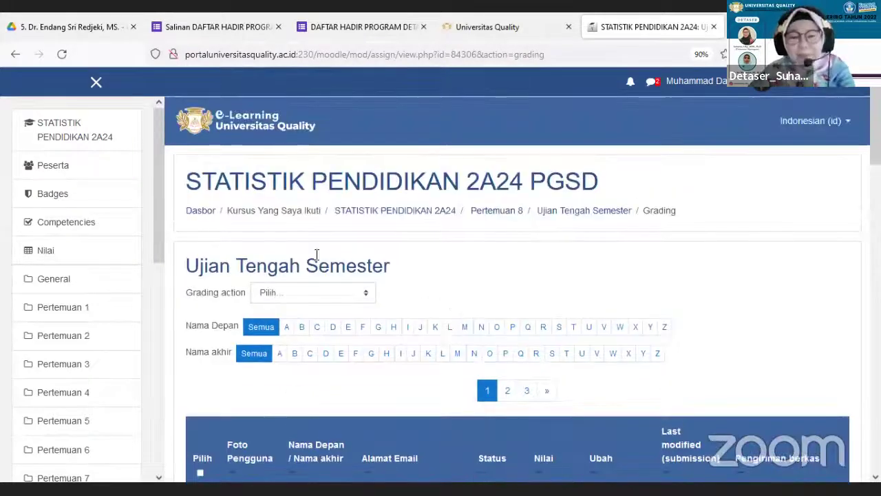
left_click(574, 211)
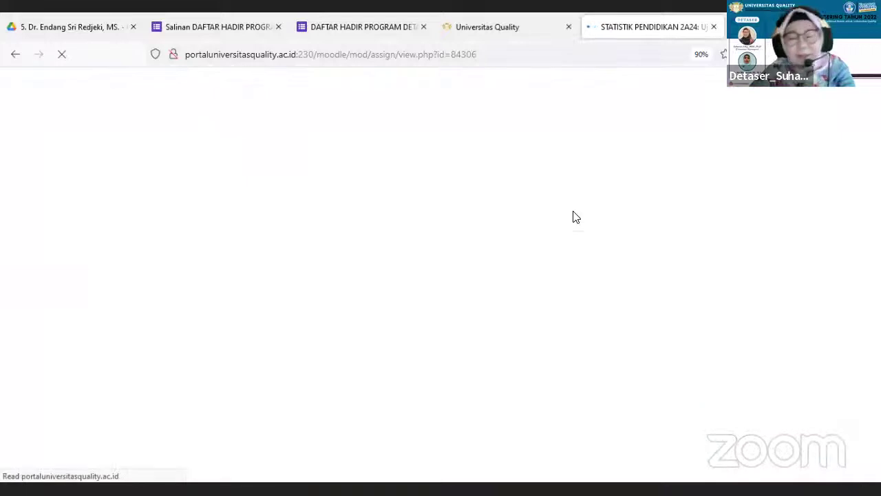
scroll(506, 236, "down", 1)
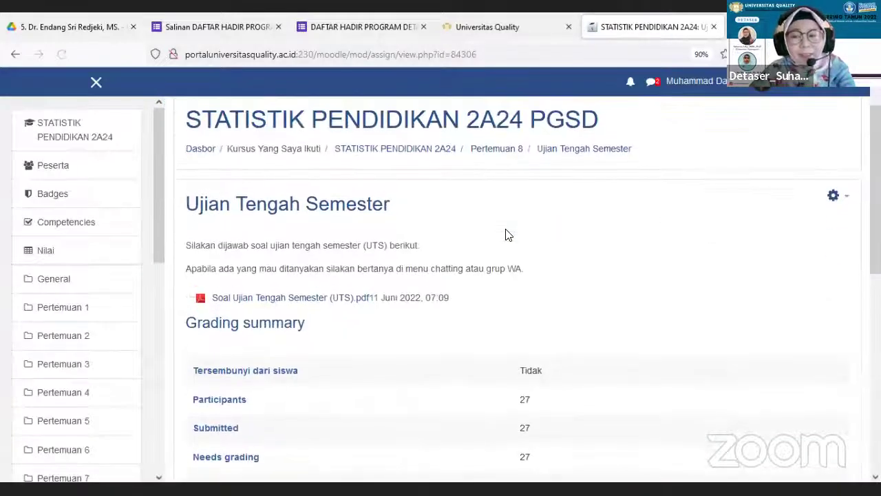
scroll(505, 236, "up", 1)
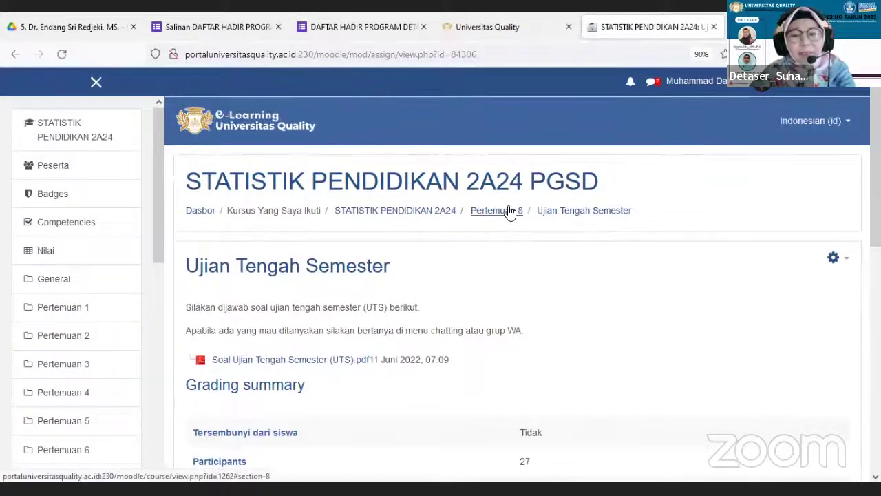
left_click(509, 211)
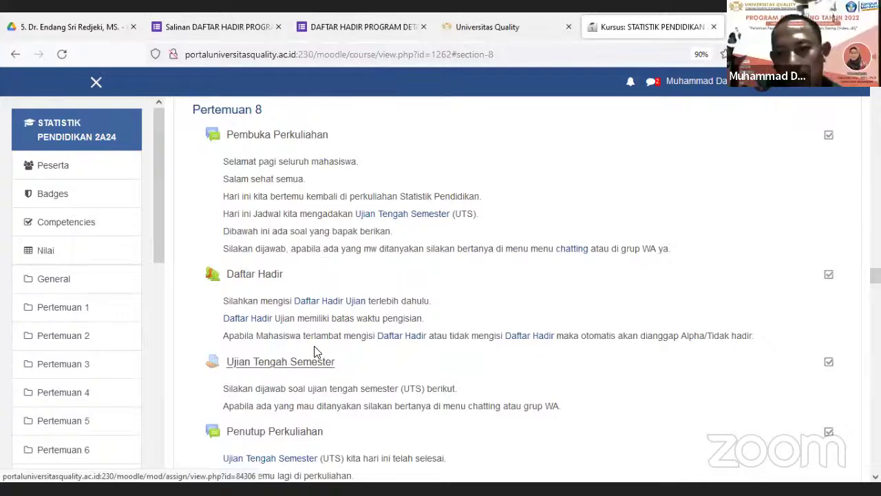
Turn on editing mode for the STATISTIK PENDIDIKAN 2A24 PGSD course.
scroll(553, 289, "up", 2)
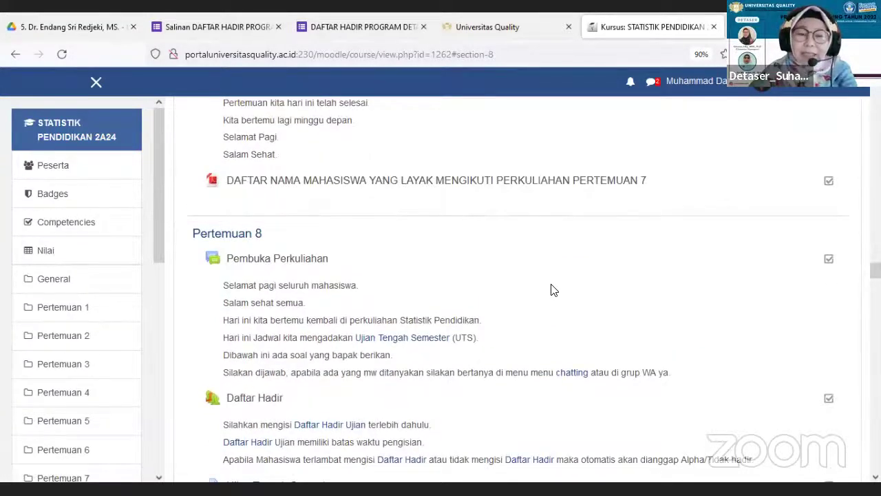
scroll(553, 289, "up", 15)
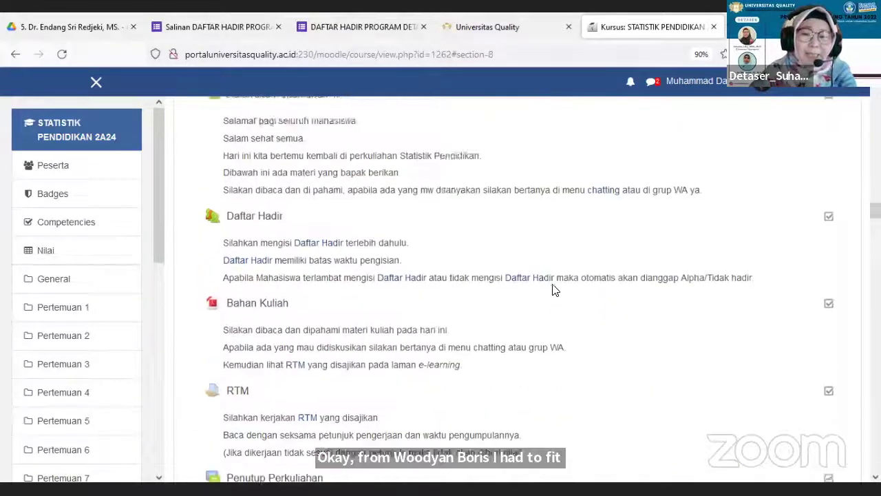
scroll(553, 286, "up", 15)
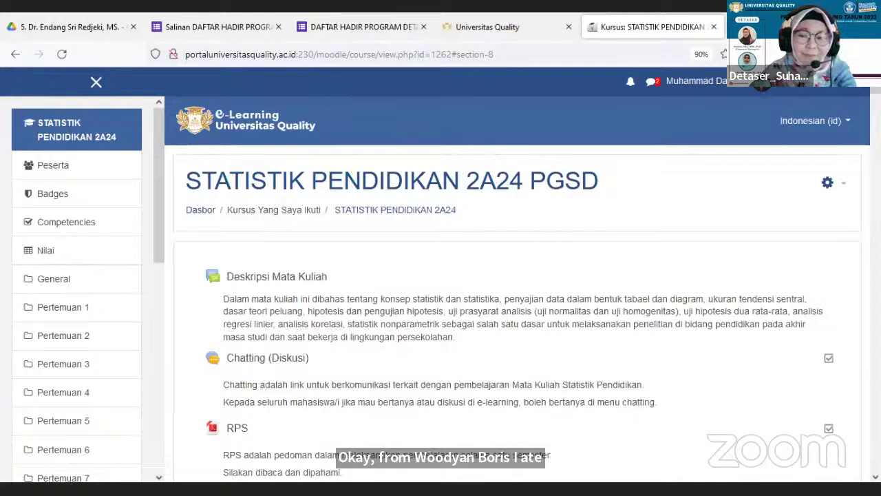
left_click(829, 182)
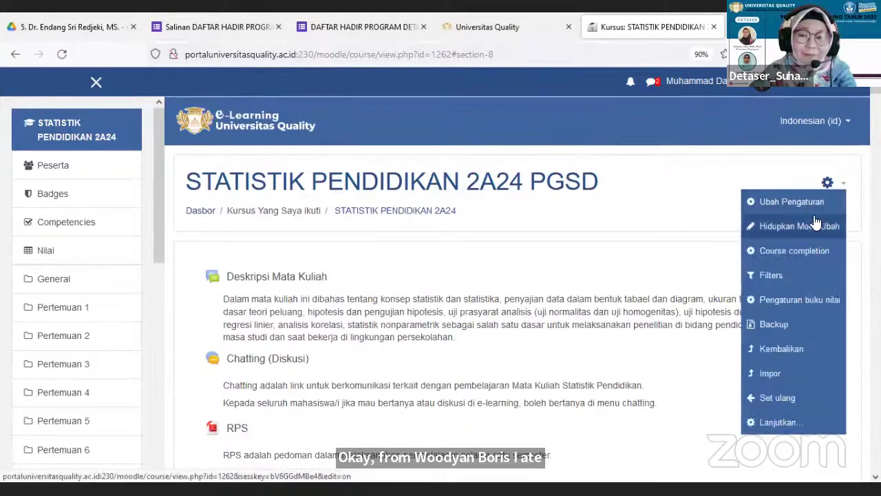
left_click(813, 225)
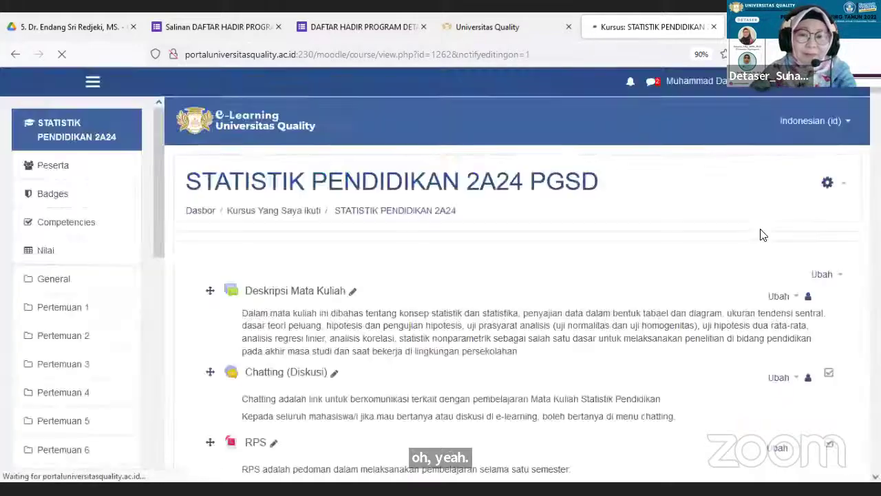
Look through the General and Pertemuan 1 sections in editing mode, including the option to add an activity or resource.
scroll(655, 272, "down", 10)
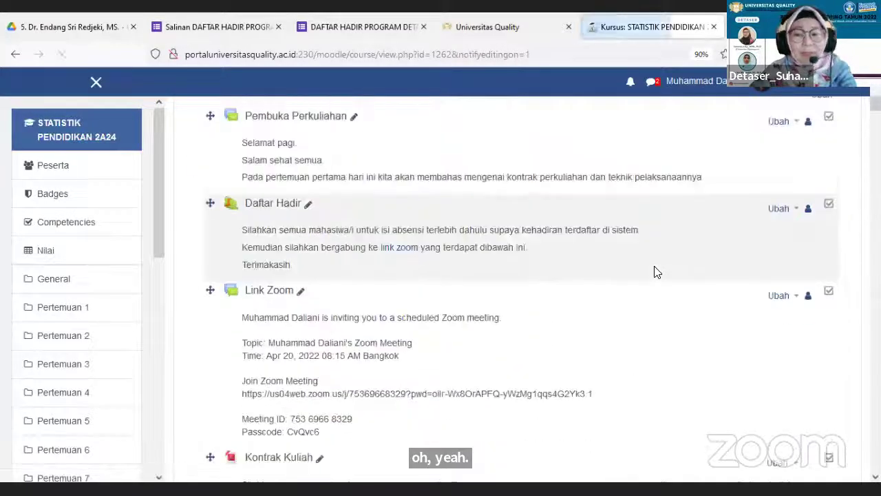
scroll(729, 301, "down", 6)
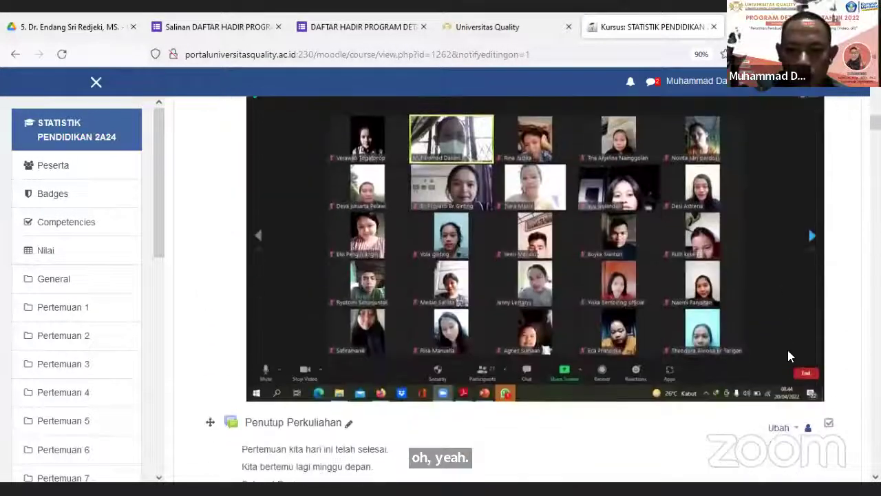
scroll(785, 351, "down", 2)
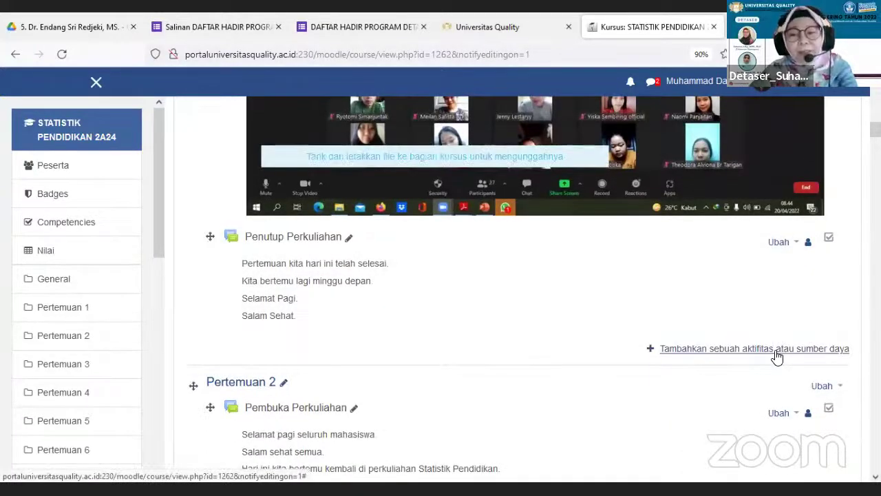
scroll(770, 345, "up", 1)
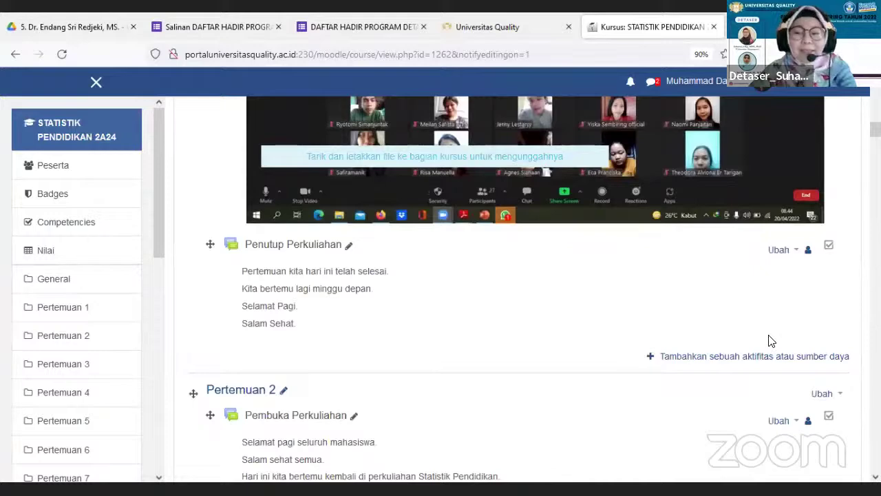
scroll(771, 341, "up", 10)
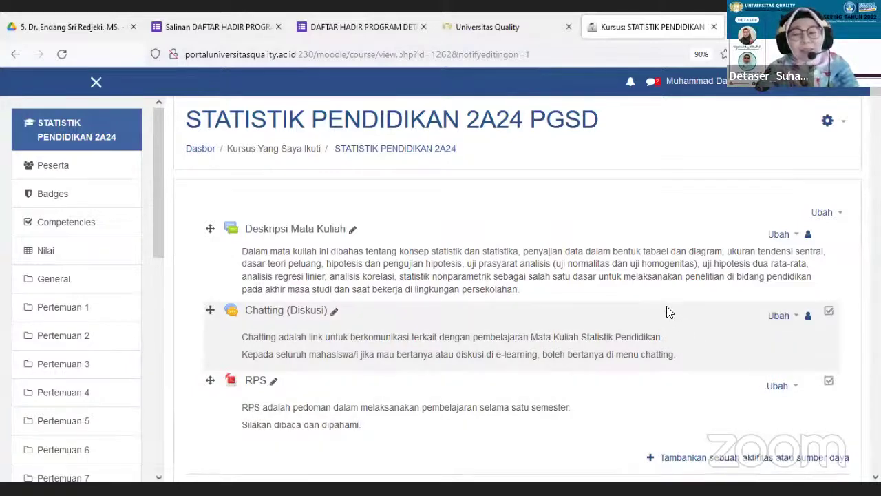
Open the Daftar Hadir attendance activity in Pertemuan 1 and list all of its sessions.
scroll(665, 305, "down", 3)
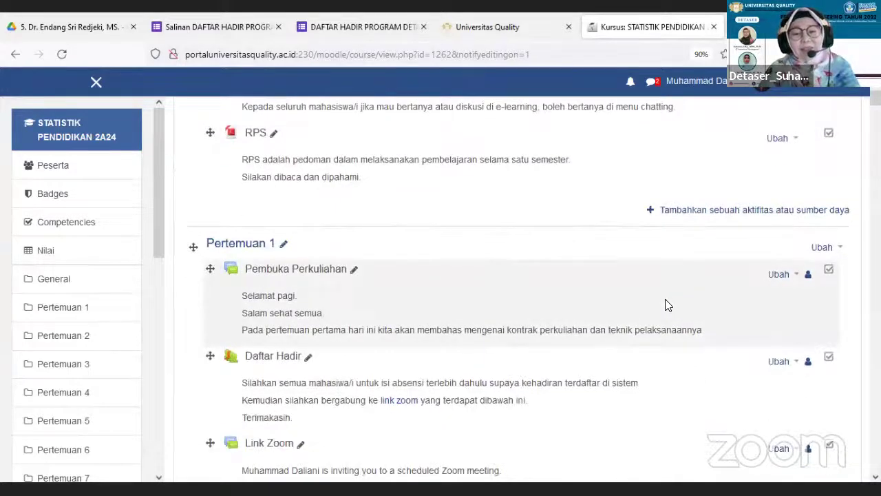
scroll(665, 305, "down", 3)
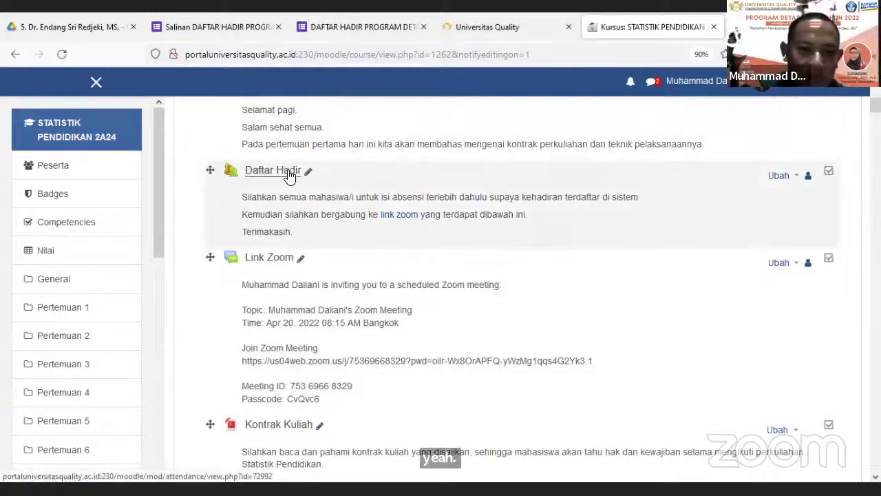
left_click(290, 176)
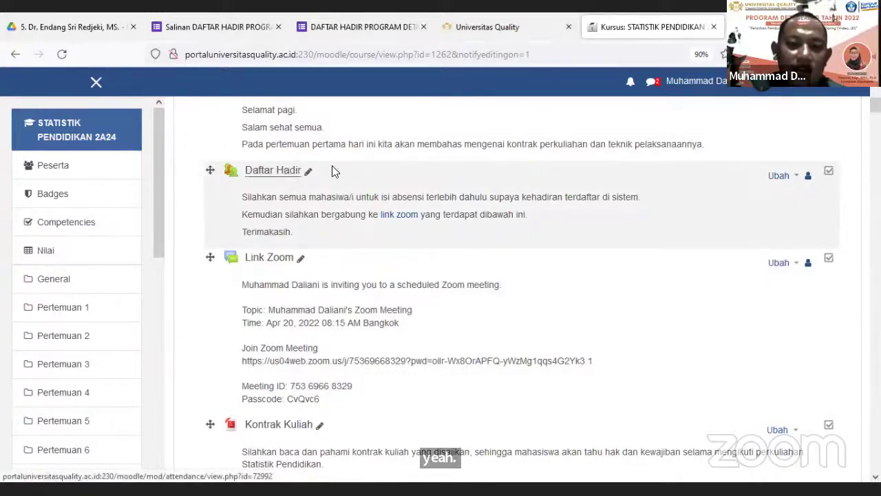
scroll(406, 194, "down", 2)
scroll(406, 195, "down", 3)
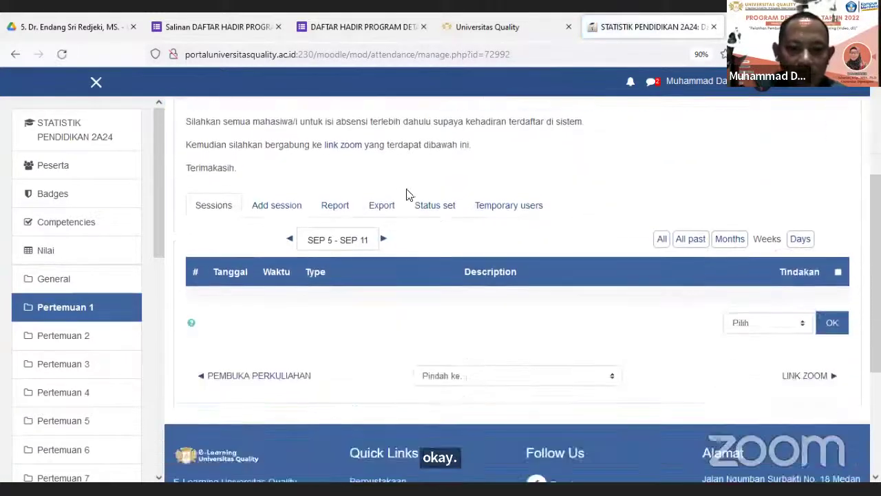
left_click(662, 244)
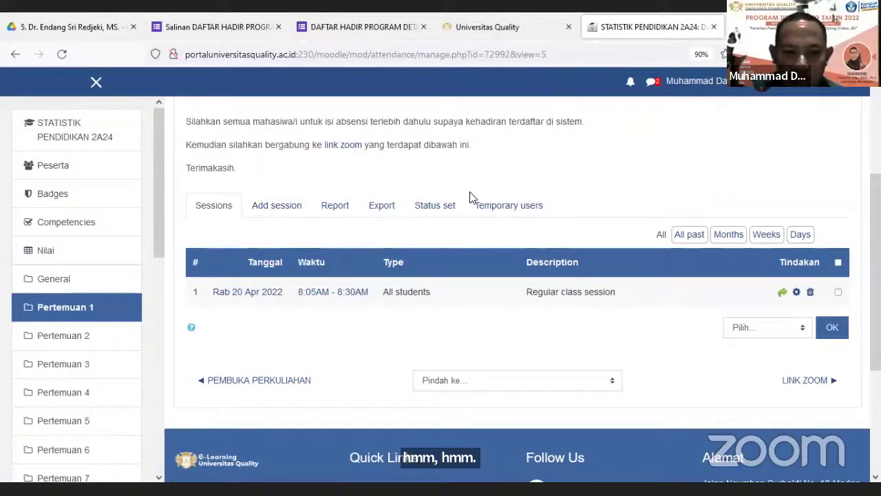
Review the attendance page of Pertemuan 1 and open the form for adding a session.
scroll(470, 198, "up", 3)
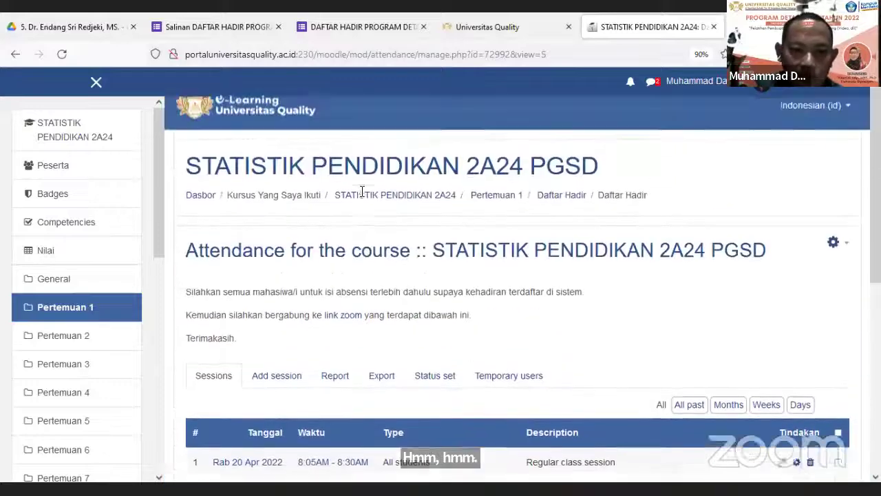
scroll(416, 223, "down", 1)
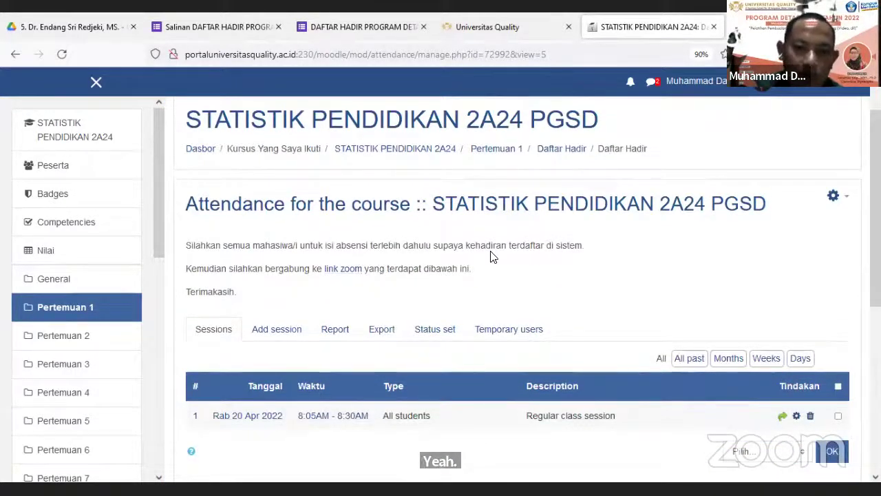
scroll(482, 262, "down", 1)
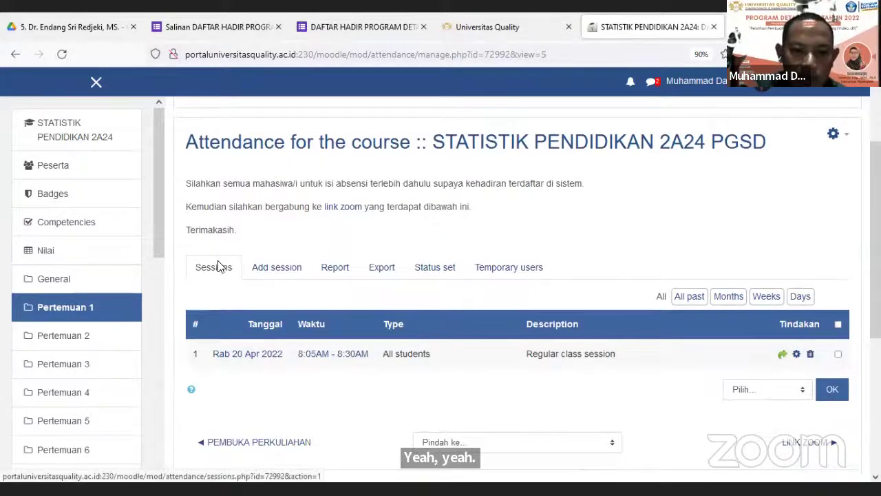
left_click(268, 273)
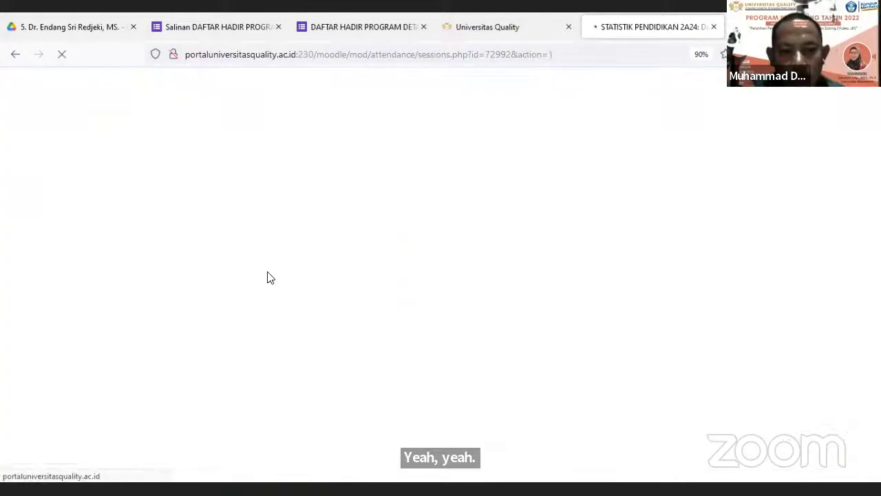
Examine the date, time, description and student recording options for a new attendance session, and return to the Pertemuan 1 section.
scroll(403, 247, "down", 3)
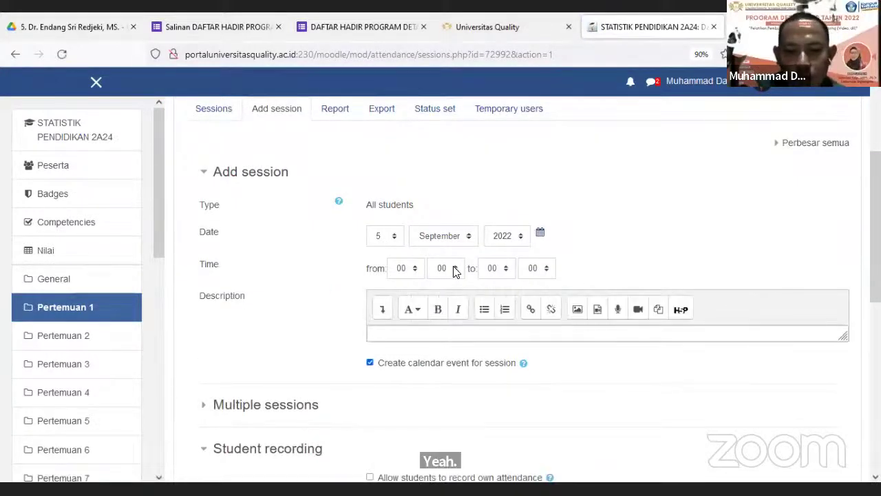
scroll(453, 271, "down", 1)
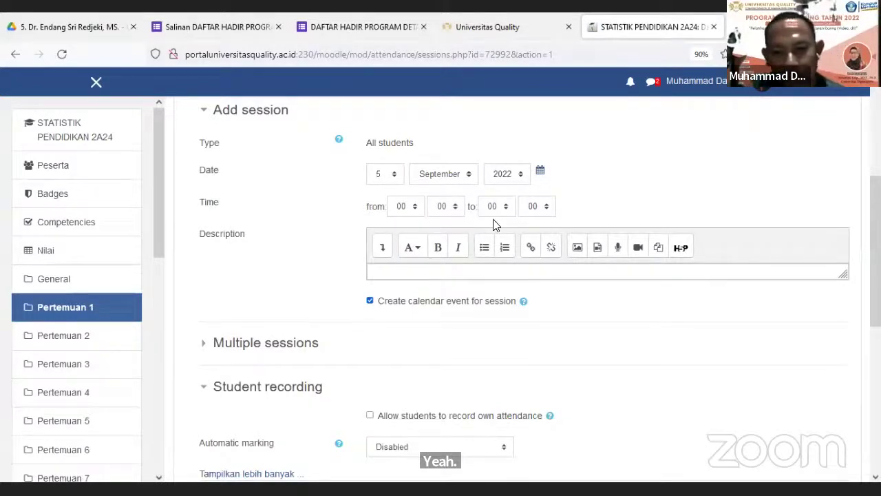
scroll(500, 199, "up", 1)
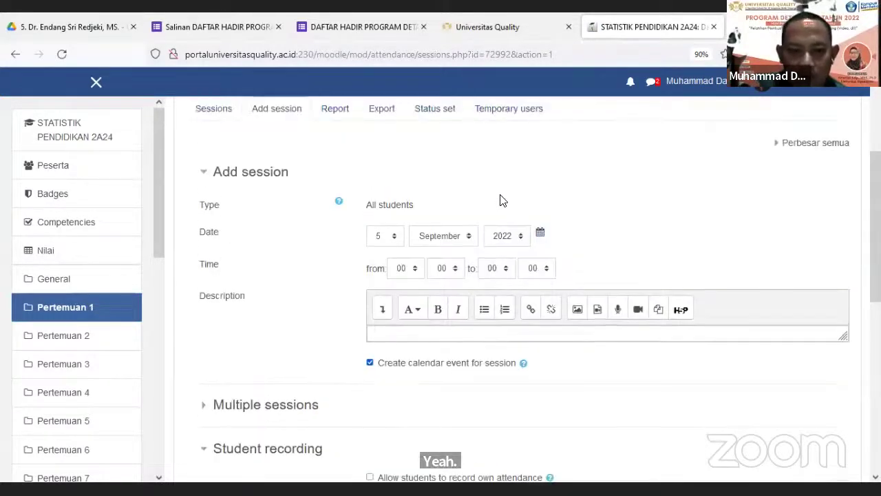
scroll(482, 199, "down", 1)
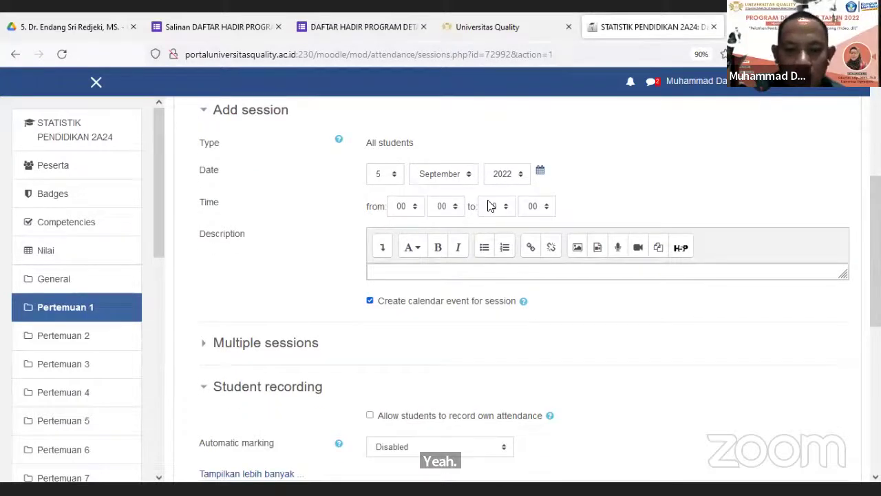
scroll(492, 219, "down", 1)
scroll(448, 234, "down", 3)
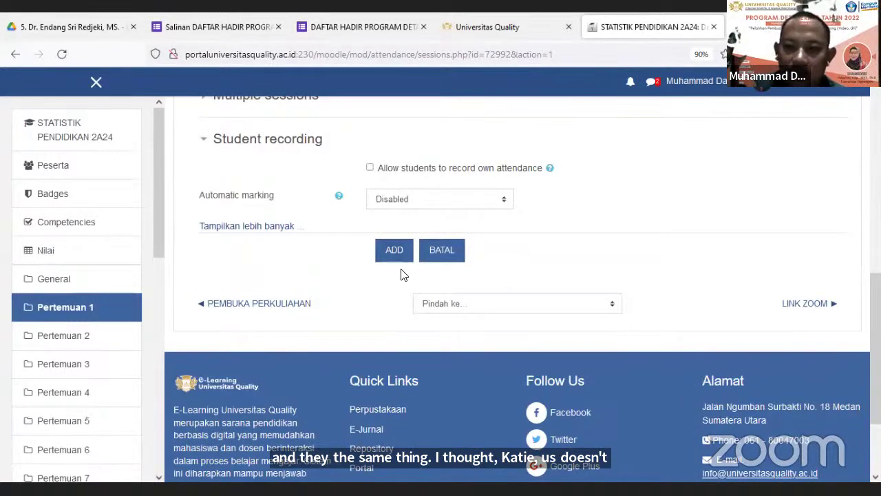
scroll(403, 274, "up", 1)
scroll(403, 274, "up", 3)
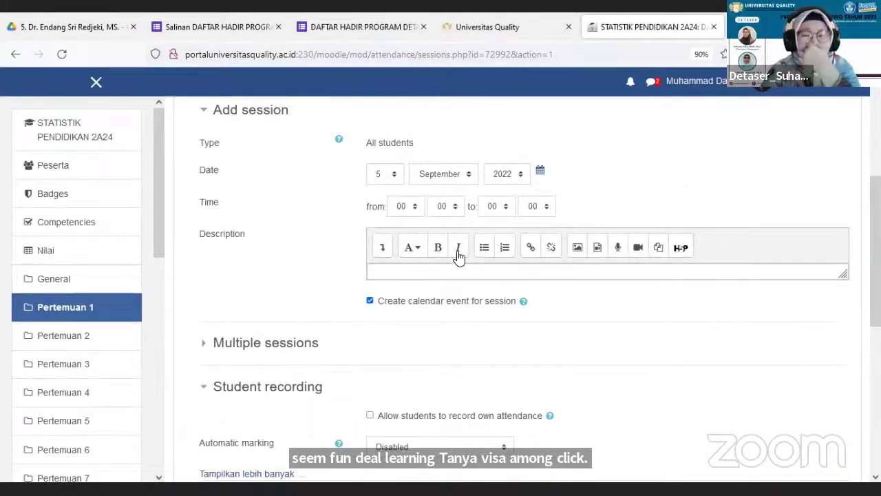
scroll(456, 224, "up", 2)
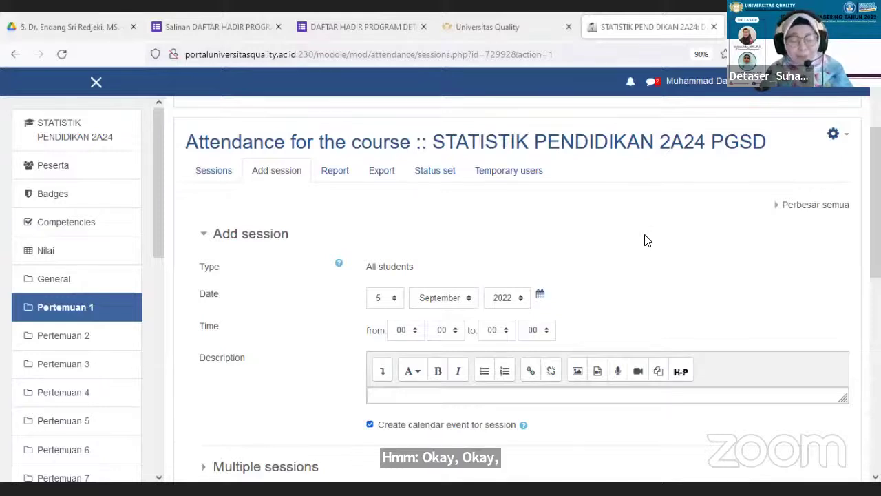
scroll(647, 240, "up", 1)
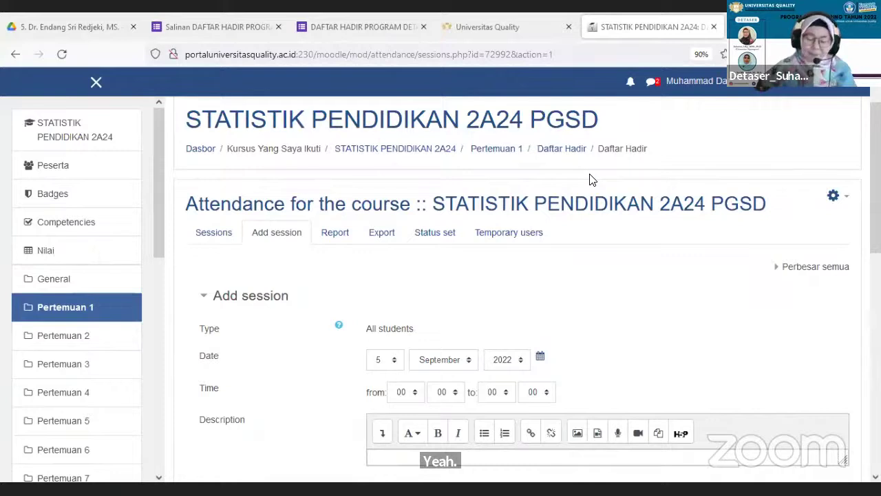
left_click(501, 153)
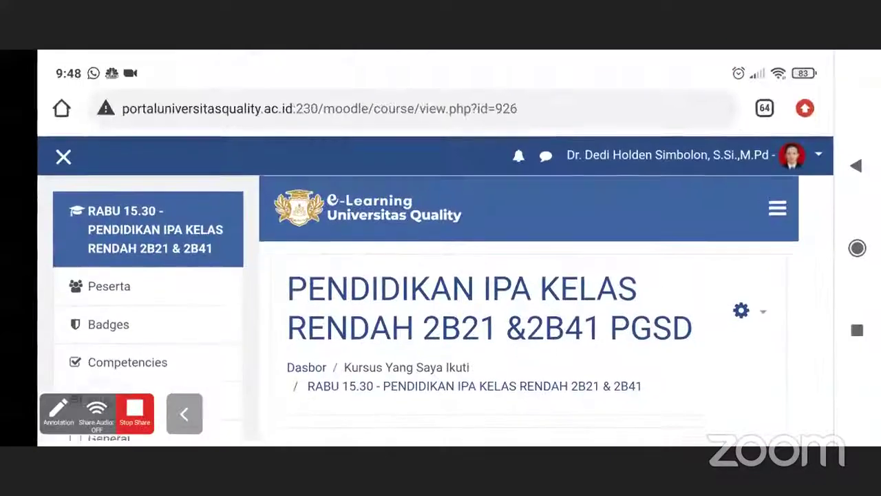
Read through the course description, learning material list and online lecture rules (Peraturan Perkuliahan Daring) of the Pendidikan IPA Kelas Rendah course.
scroll(528, 289, "down", 4)
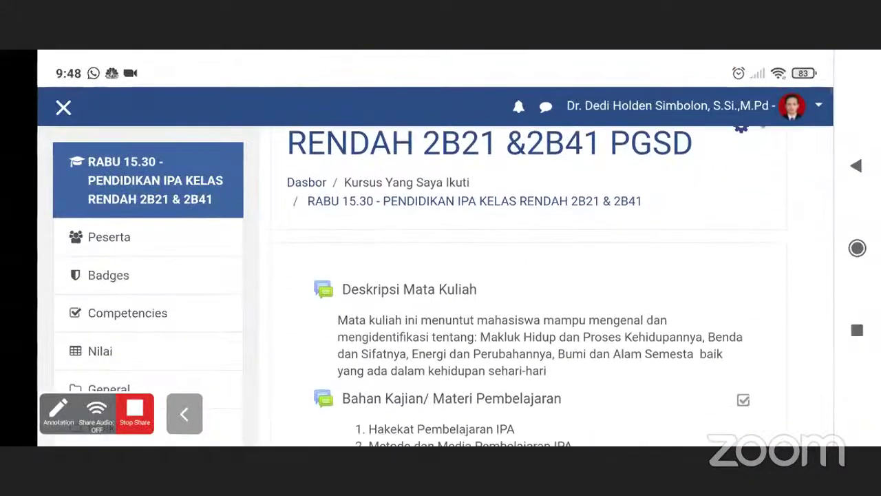
scroll(527, 289, "down", 3)
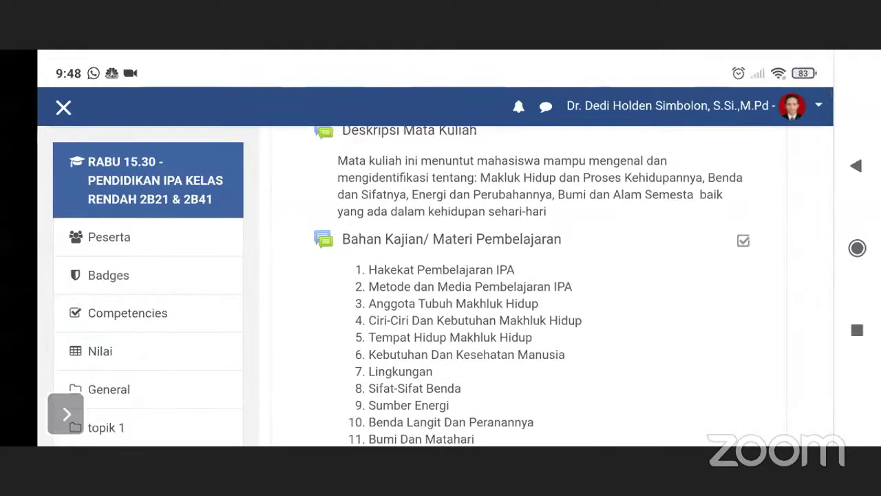
scroll(527, 289, "up", 5)
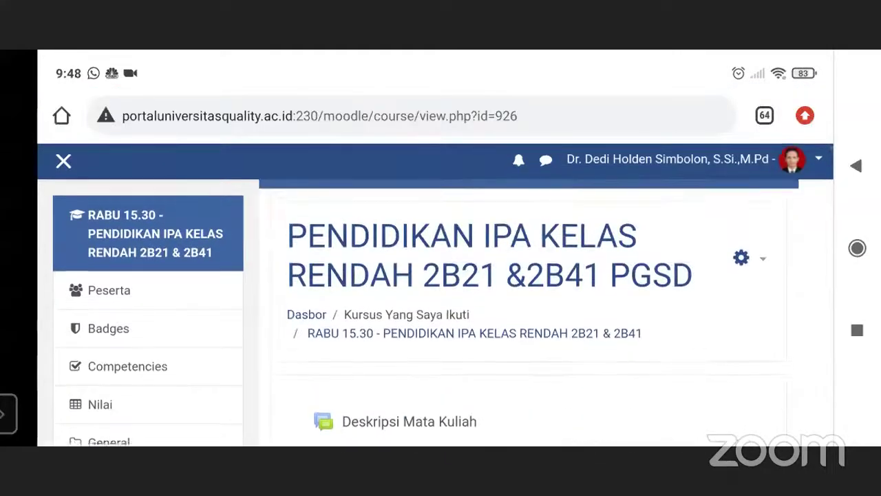
scroll(528, 289, "down", 4)
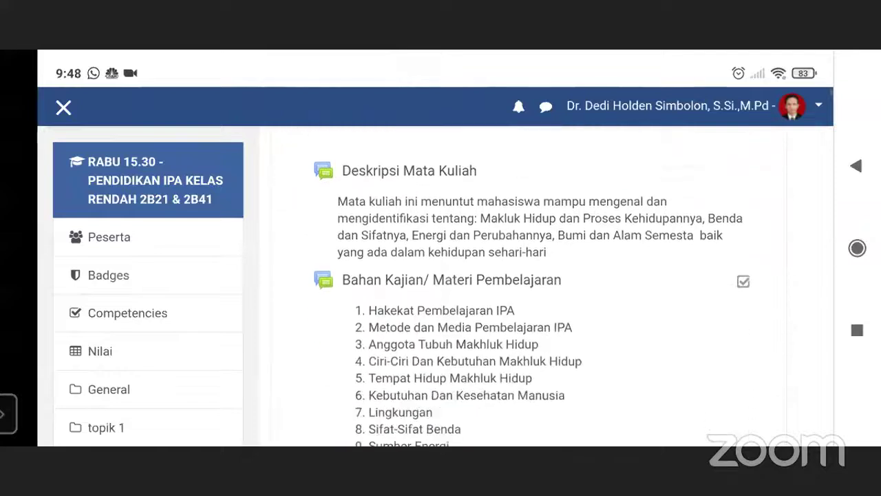
scroll(527, 289, "down", 5)
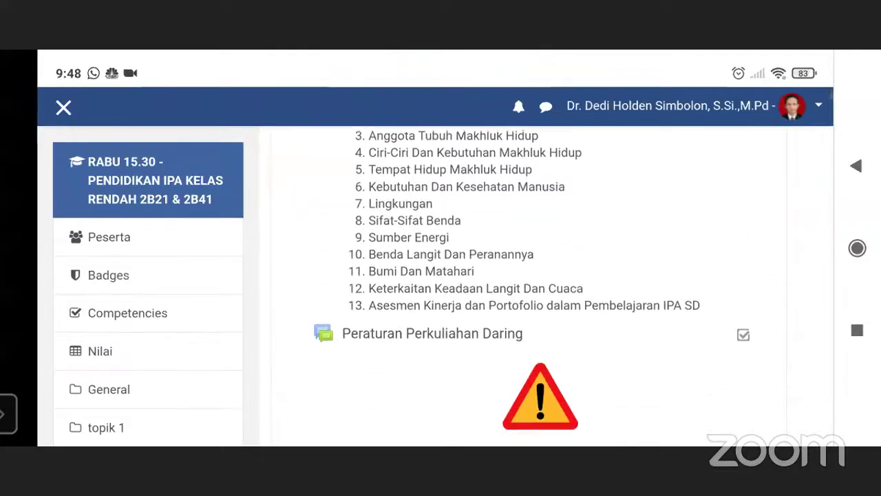
scroll(527, 289, "down", 4)
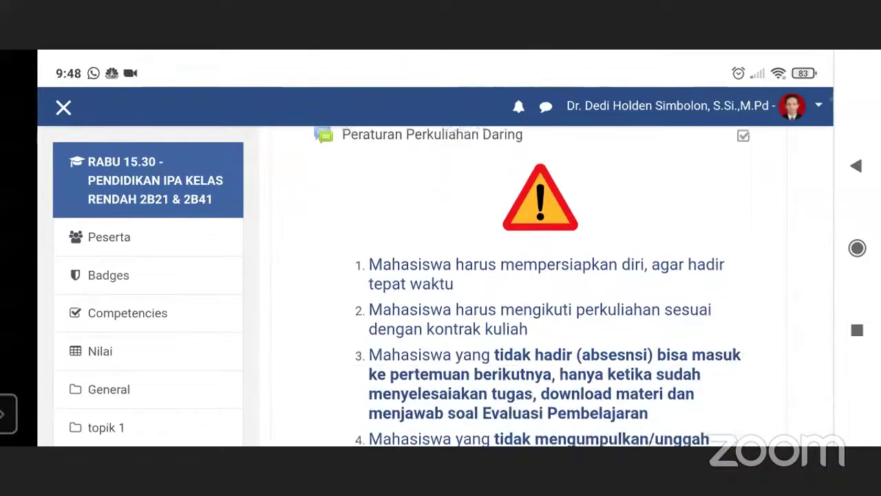
scroll(527, 289, "down", 4)
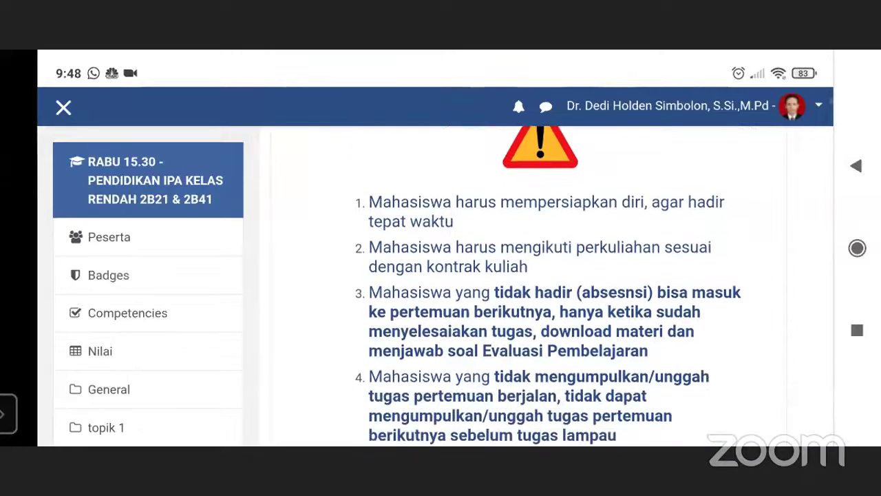
scroll(527, 290, "up", 2)
scroll(528, 290, "down", 3)
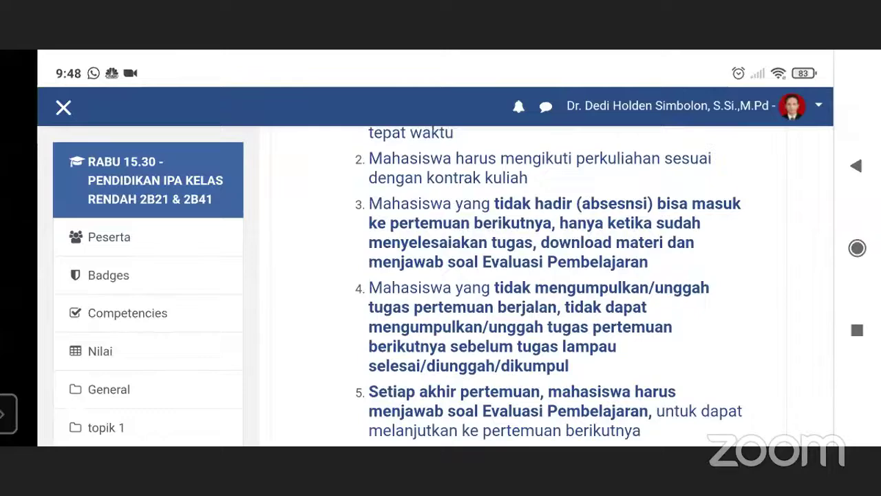
scroll(528, 289, "down", 4)
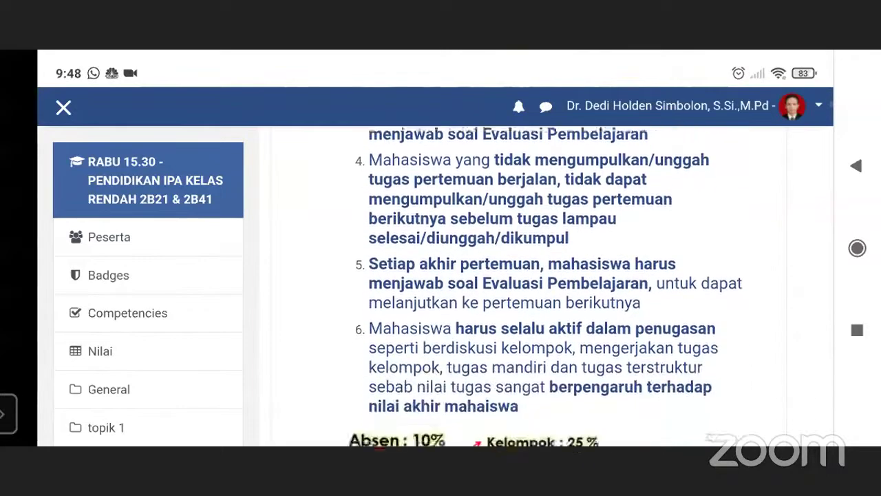